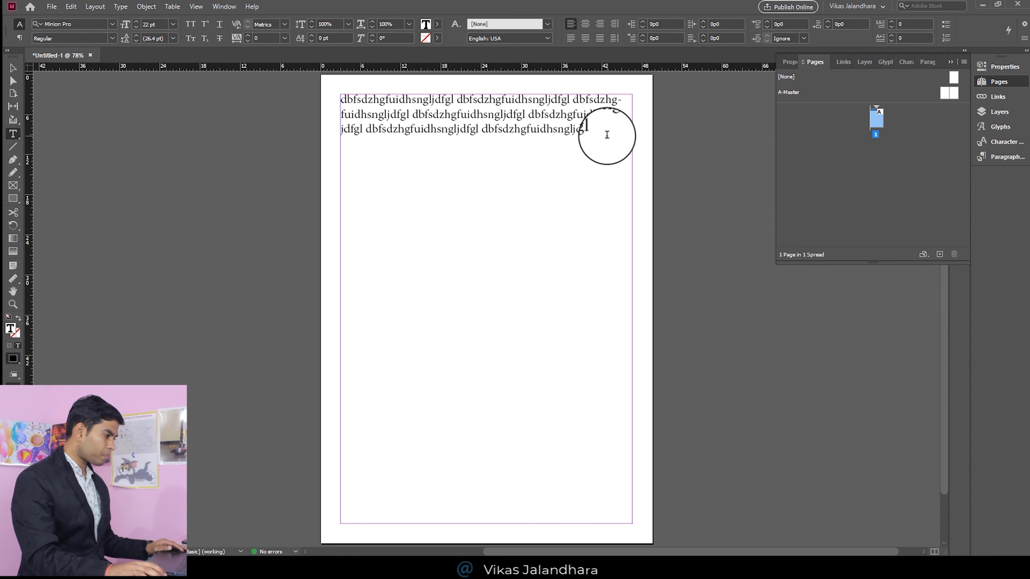
- Add a second paragraph with "dbfsdzhgfuidhsngljdfgl" once and a third paragraph with it three times
key(Return)
text(dbfsdzhgfuidhsngljdfgl)
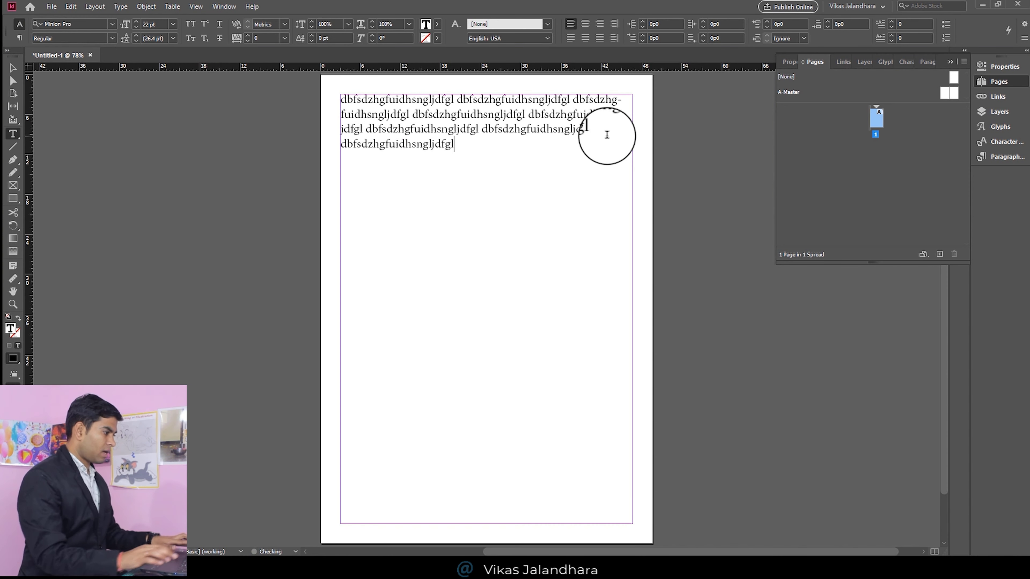
key(Return)
key(ctrl+v)
key(ctrl+v)
key(ctrl+v)
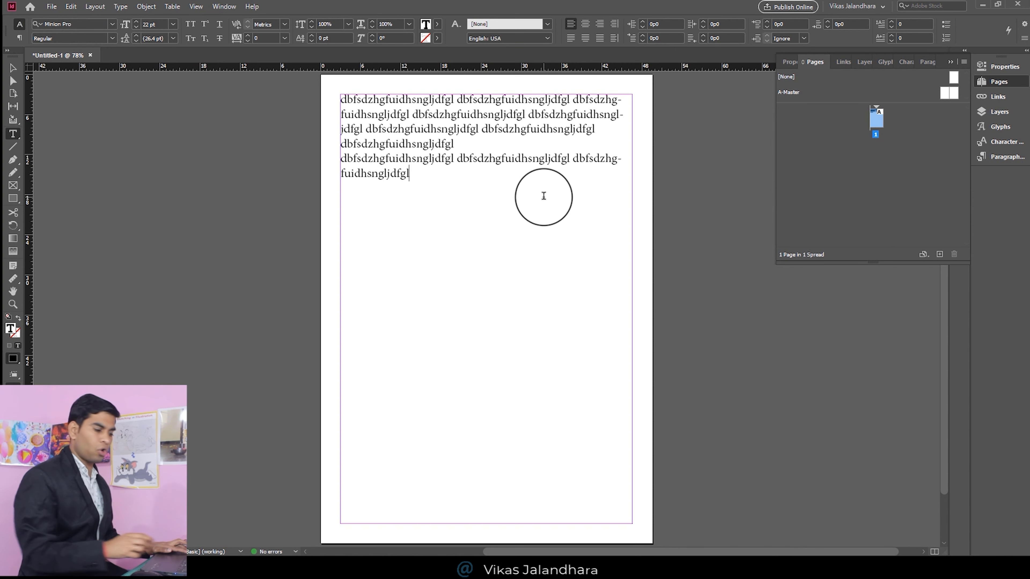
- Show the hidden characters and add a fourth paragraph repeating "dbfsdzhgfuidhsngljdfgl" three times
key(ctrl+alt+i)
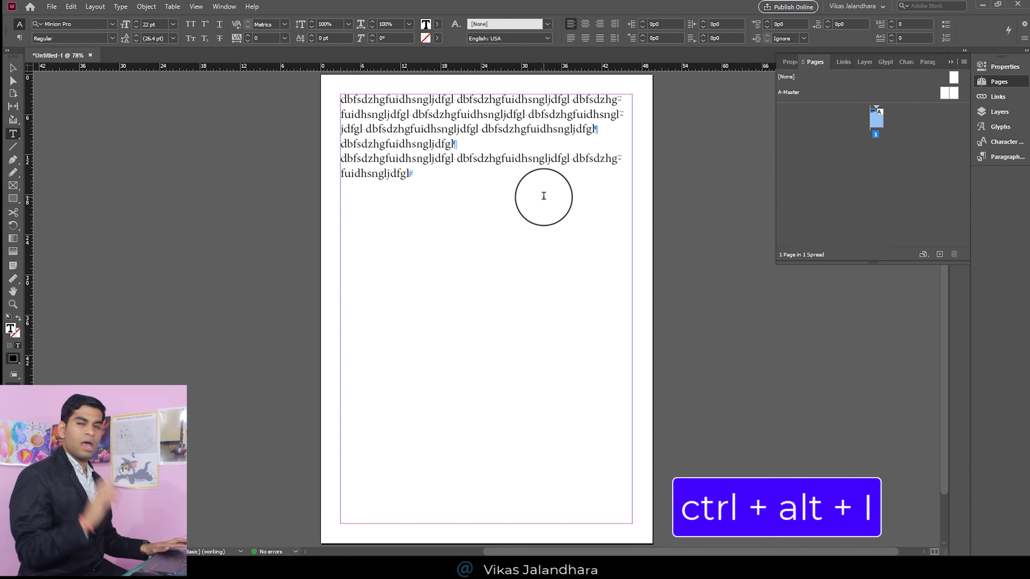
scroll(562, 128, up, 2)
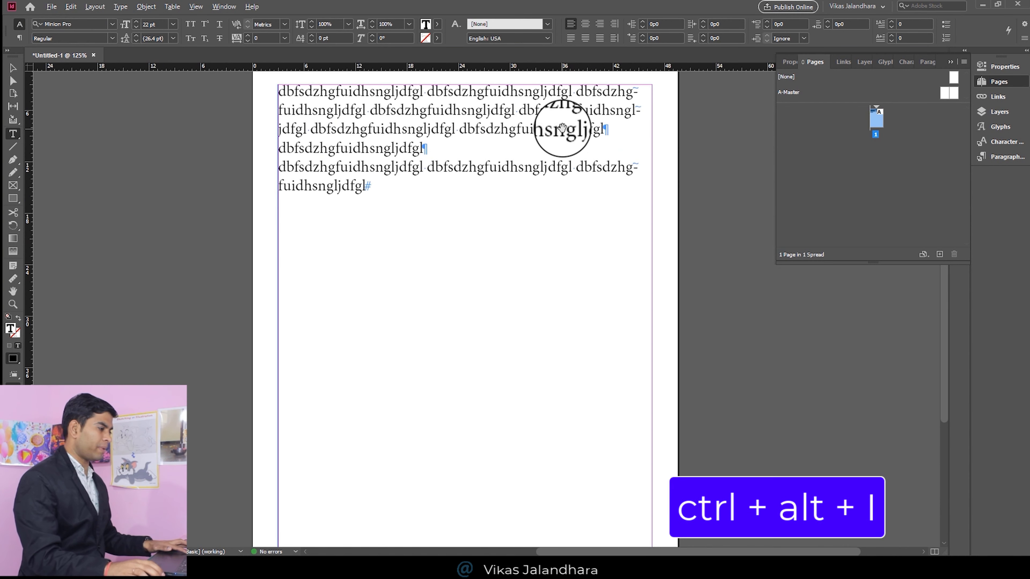
scroll(561, 128, up, 2)
scroll(565, 198, down, 1)
scroll(430, 218, up, 3)
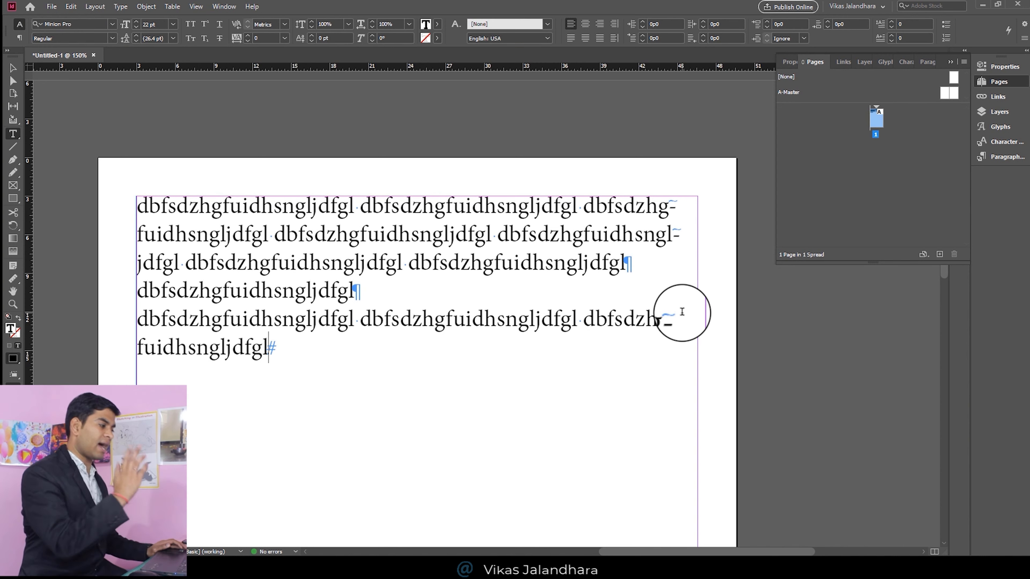
key(Return)
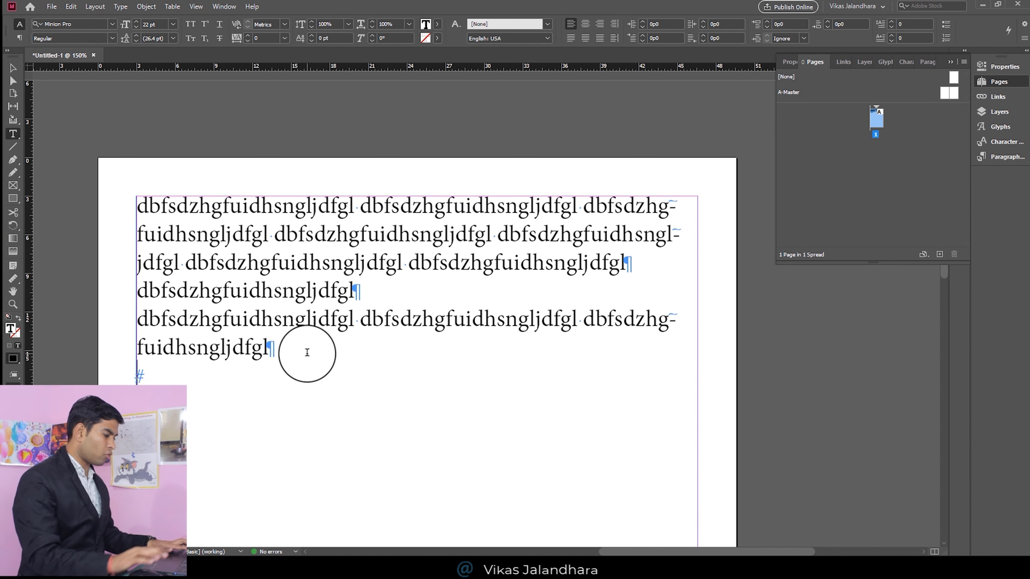
text(dbfsdzhgfuidhsngljdfgl dbfsdzhgfuidhsngljdfgl dbfsdzhgfuidhsngljdfgl)
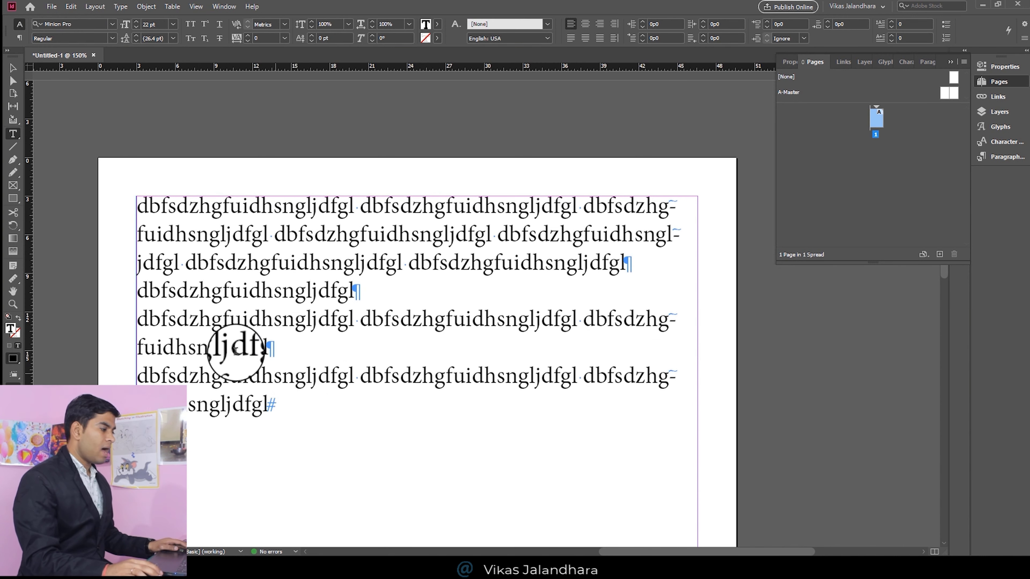
- Align all the text to the right and preview the page without guides or hidden characters
key(ctrl+a)
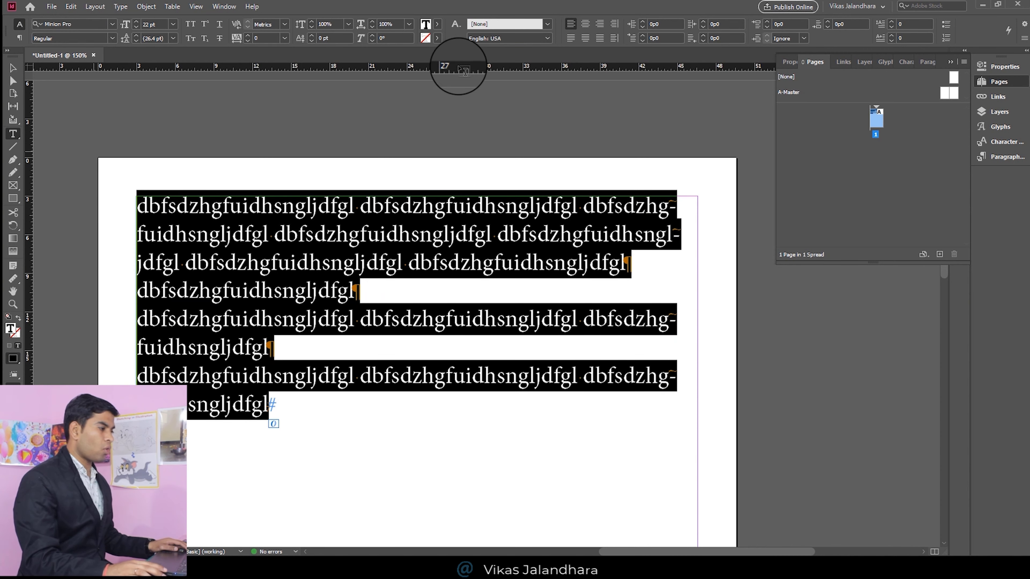
click(600, 26)
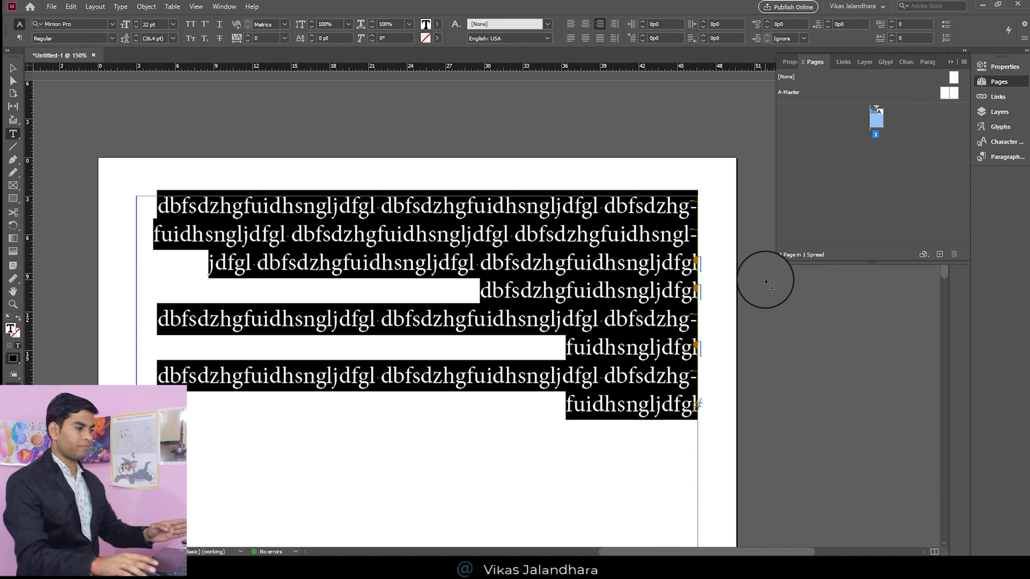
click(776, 349)
key(w)
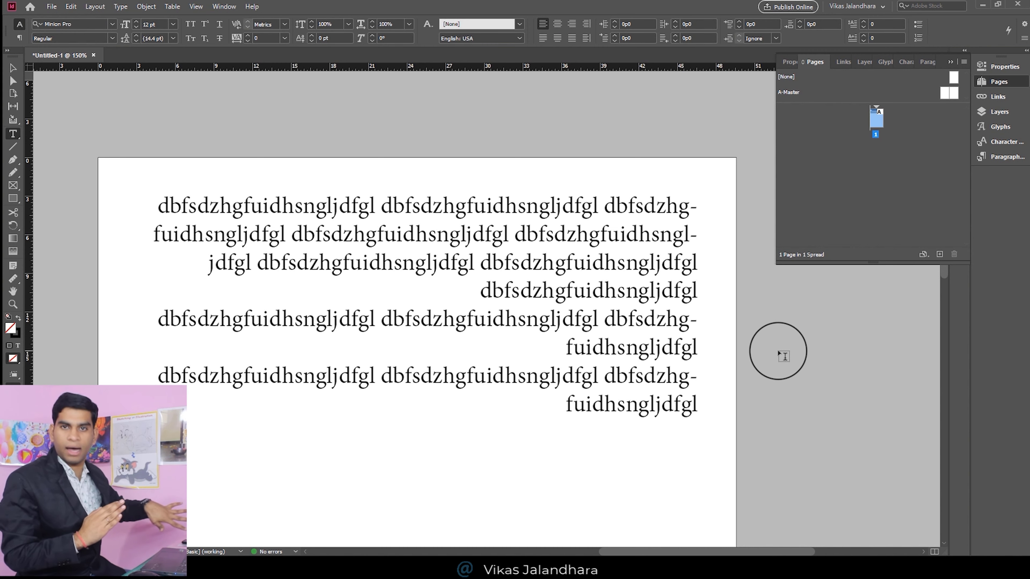
- Align all the text back to the left and deselect it
click(602, 318)
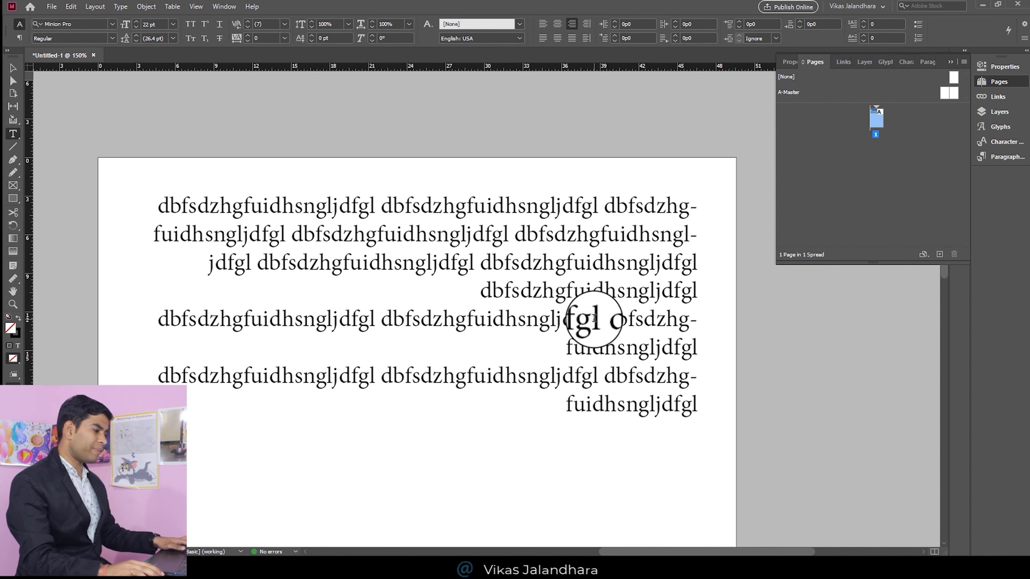
key(ctrl+a)
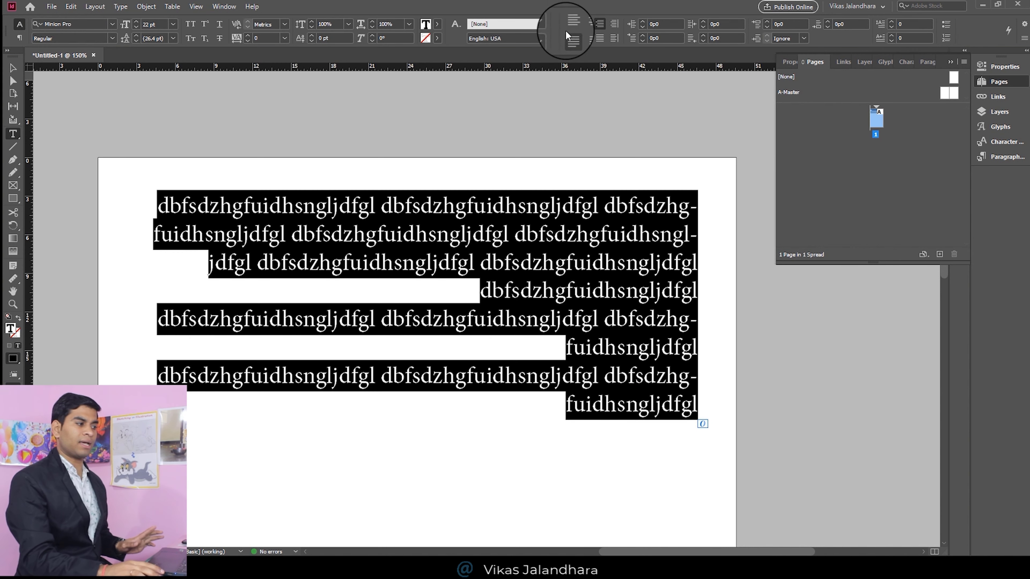
click(570, 25)
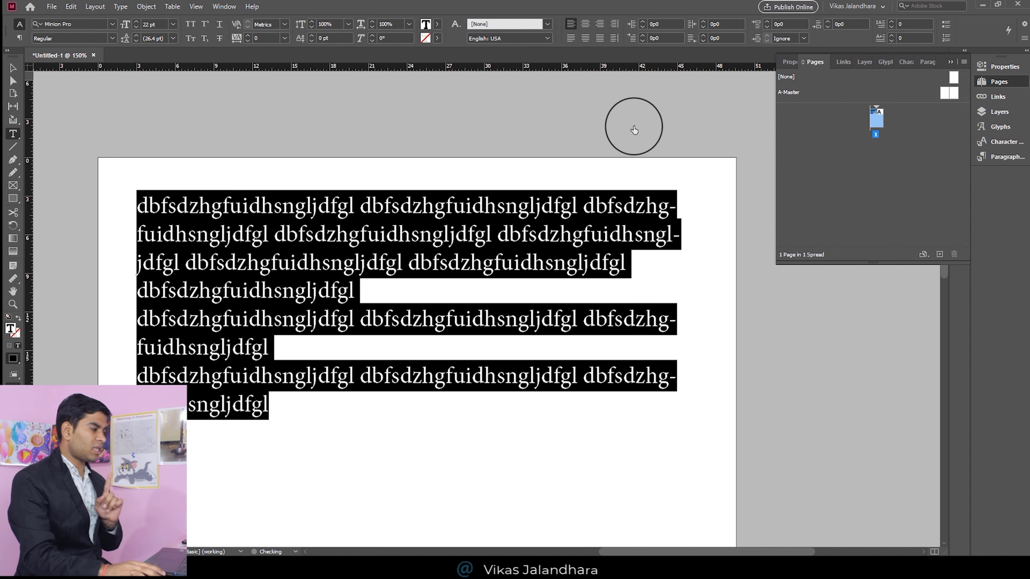
click(812, 359)
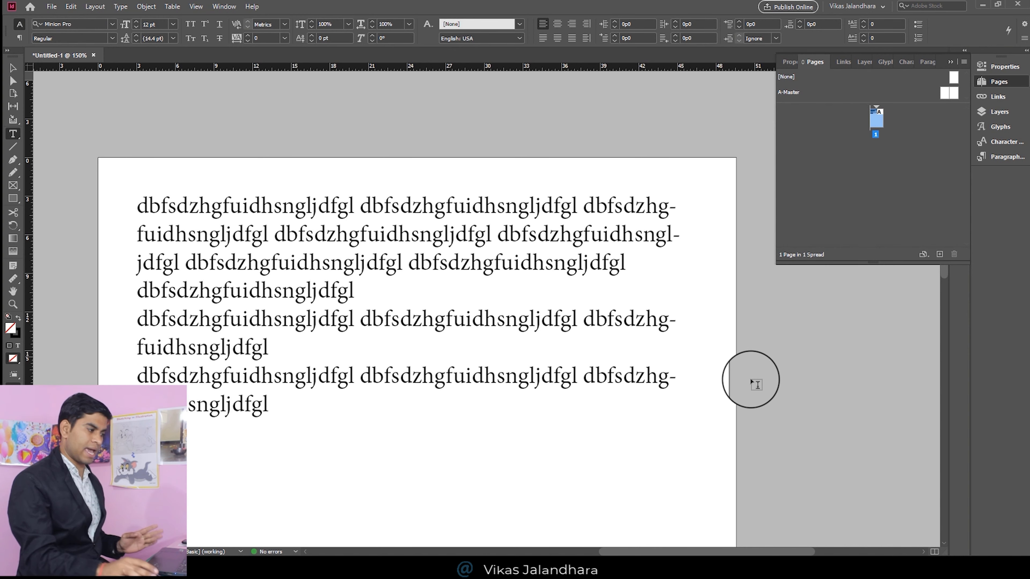
- Centre all four paragraphs in the text frame
click(432, 277)
key(ctrl+a)
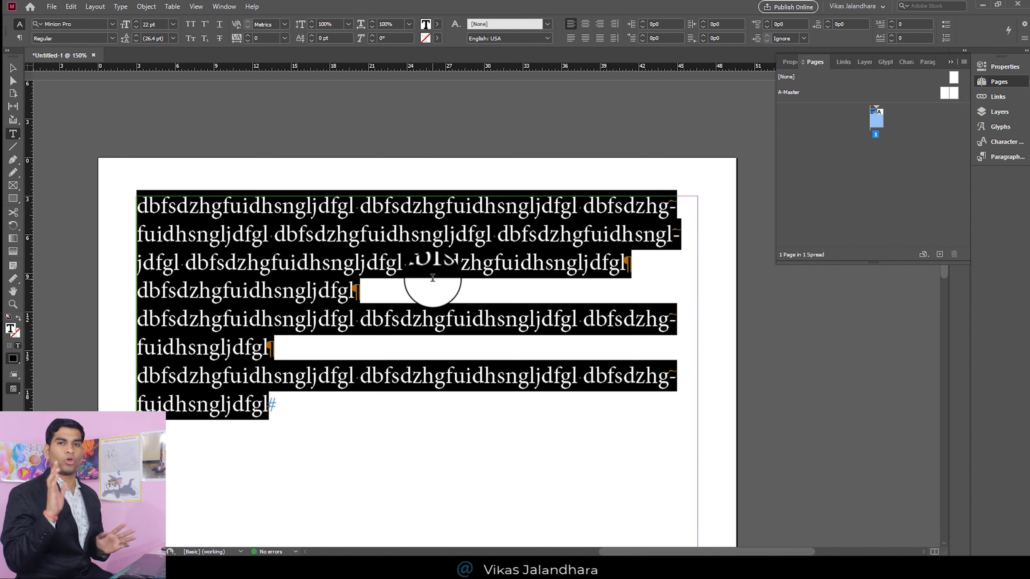
click(585, 25)
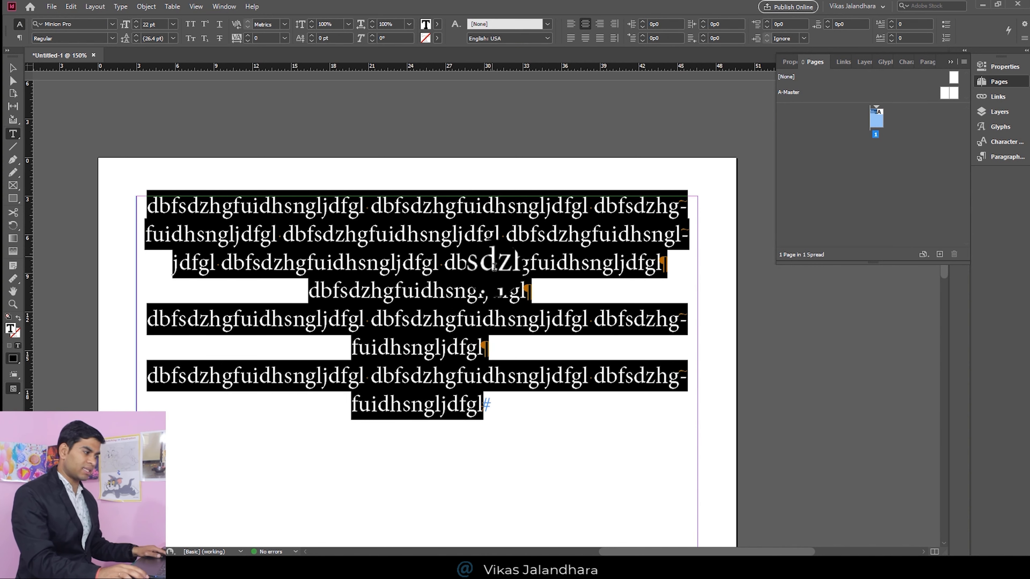
click(534, 294)
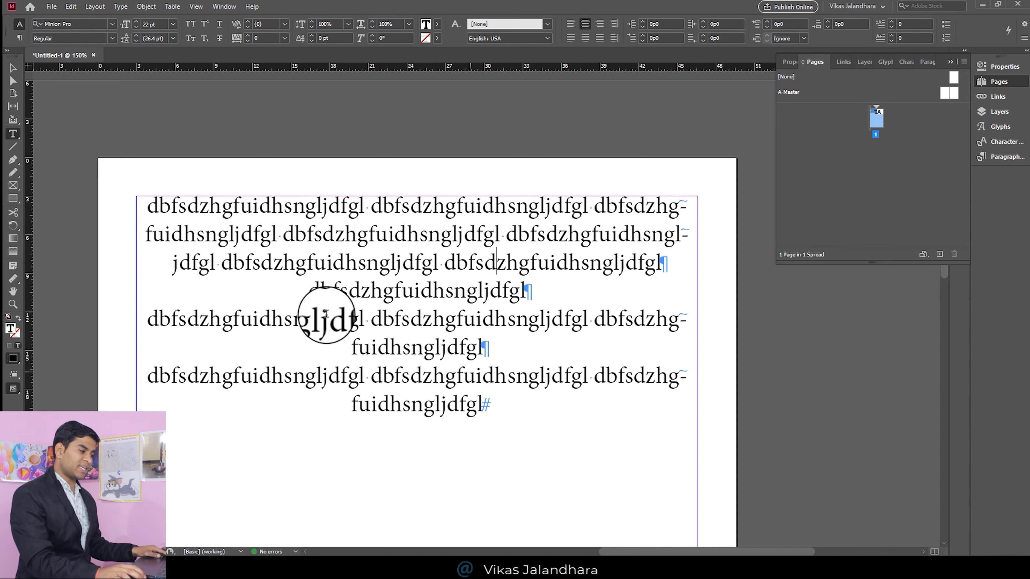
- Insert the numbers "1.", "2." and "3." at the start of the first, third and fourth paragraphs
click(140, 200)
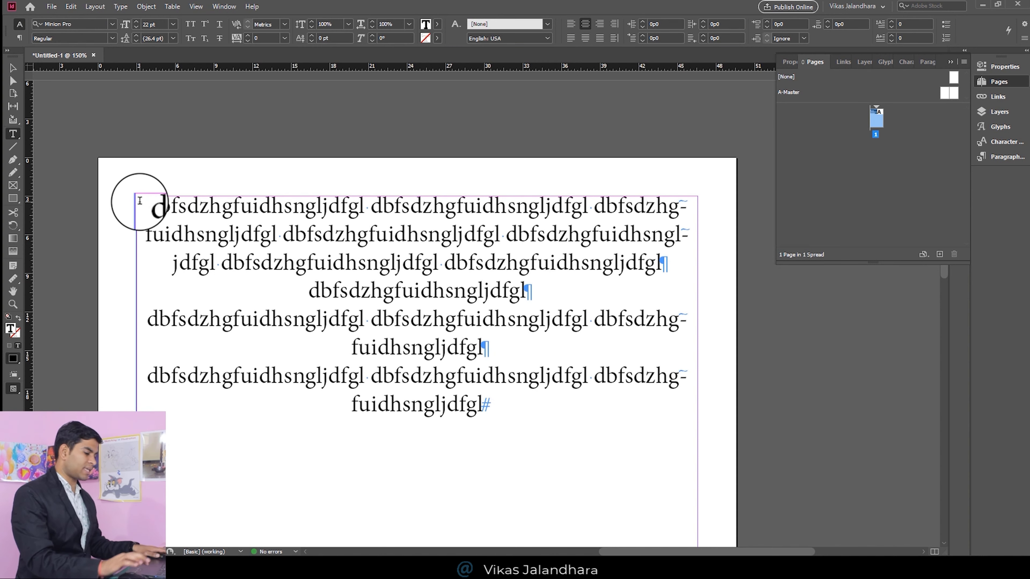
text(1.)
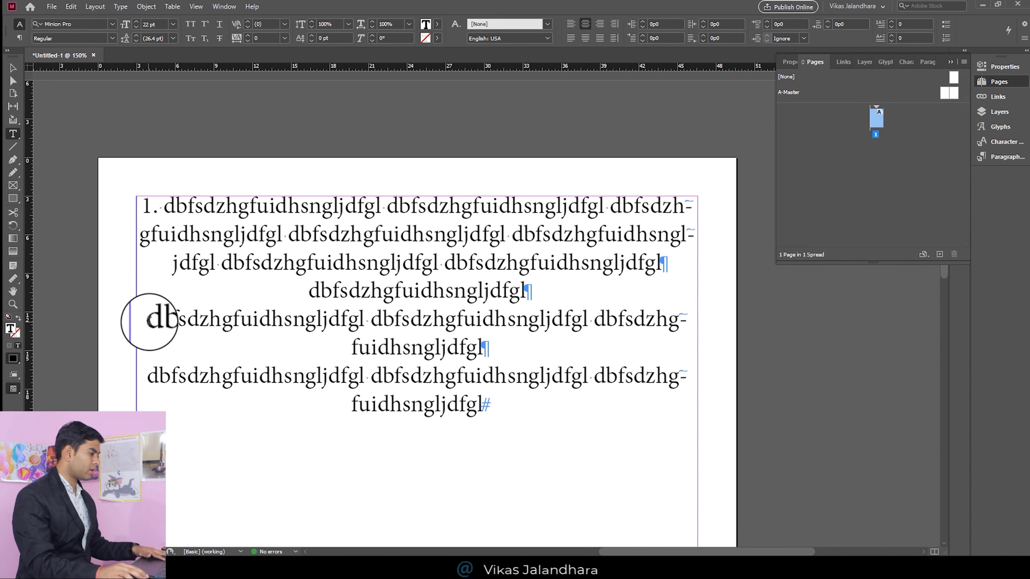
click(148, 321)
text(2.)
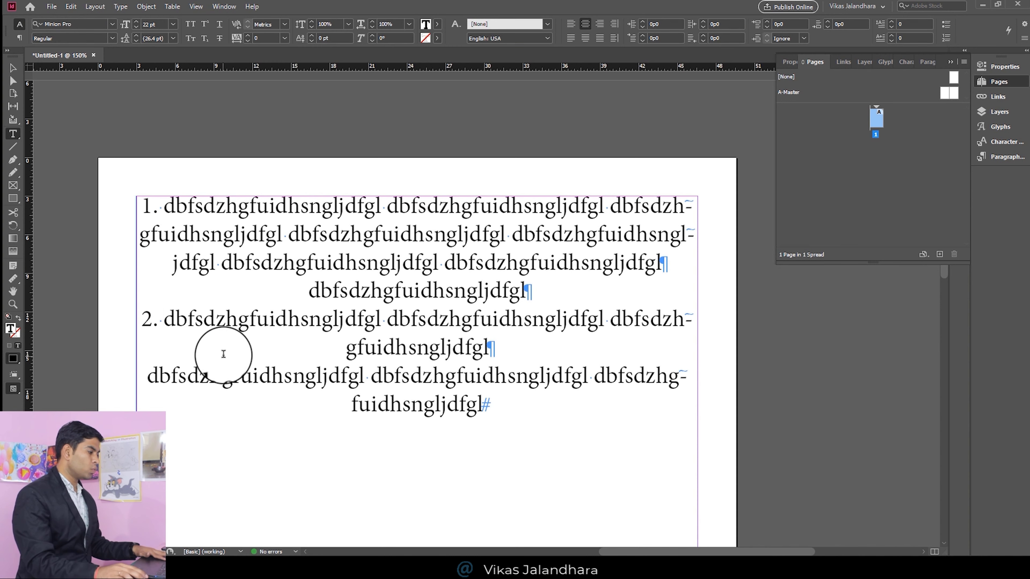
click(145, 377)
text(3.)
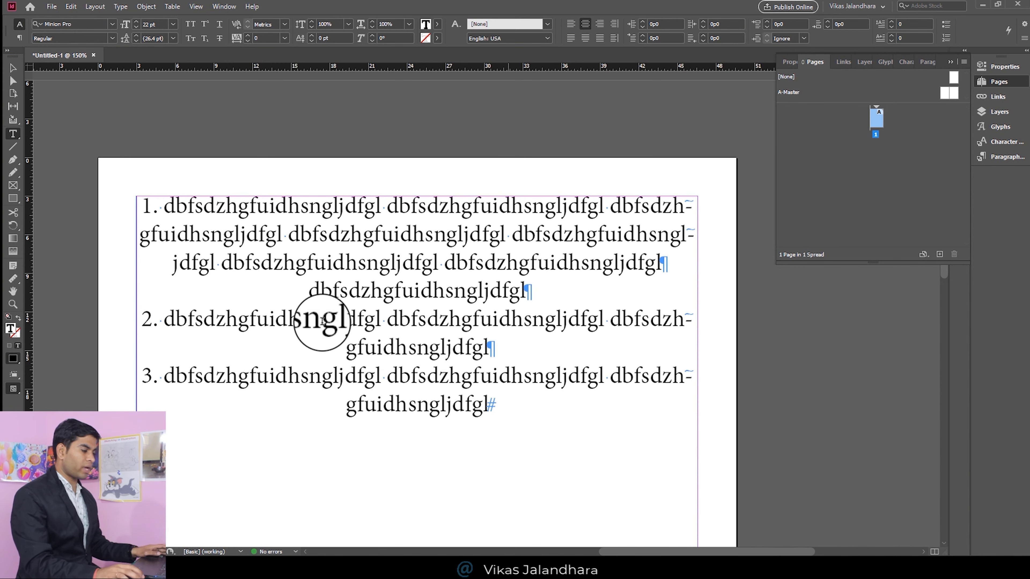
- Align all the numbered text to the left
key(ctrl+a)
scroll(322, 320, left, 3)
click(571, 24)
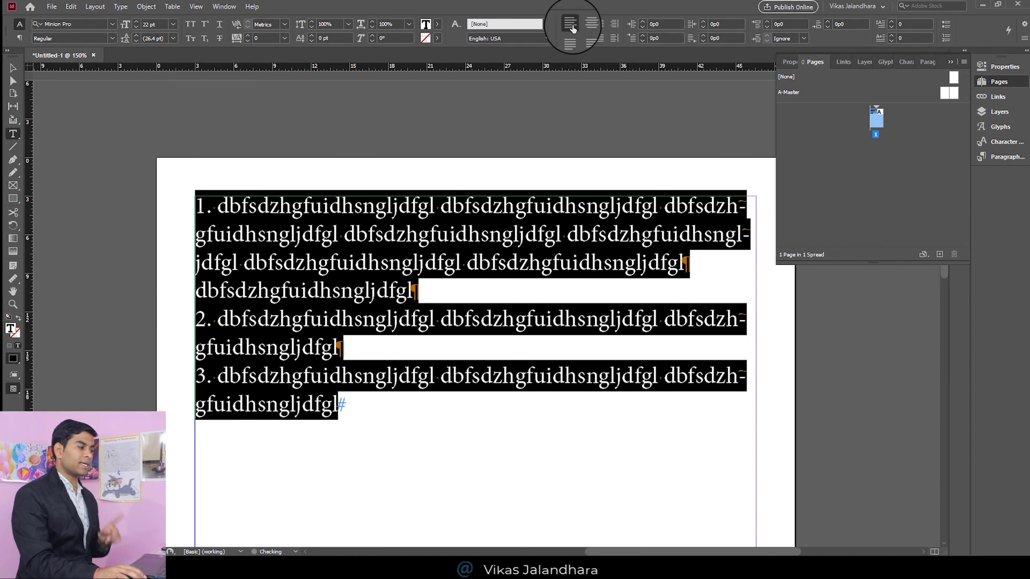
click(365, 423)
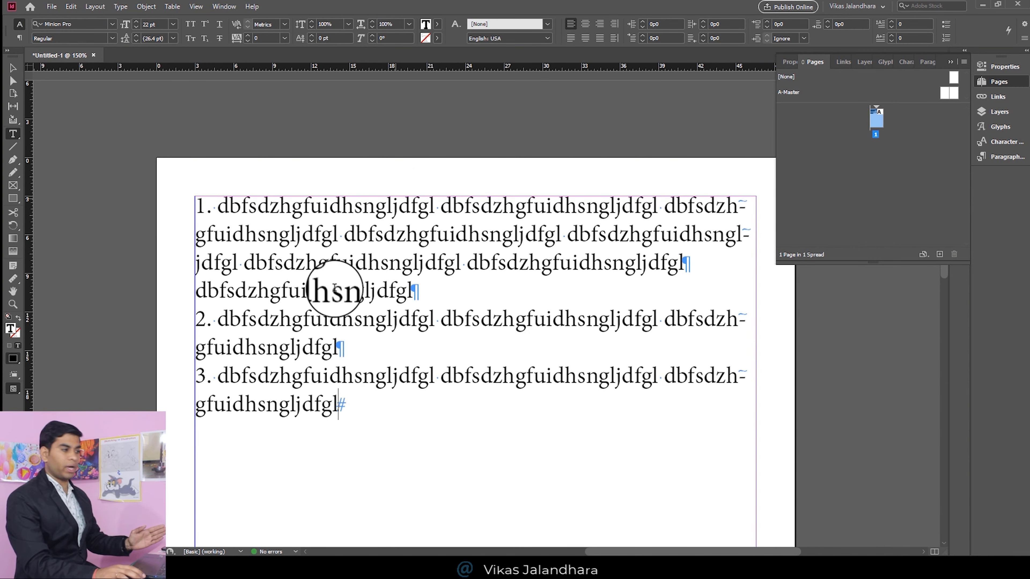
- Try the right, centre and towards-spine alignments on all the text
key(ctrl+a)
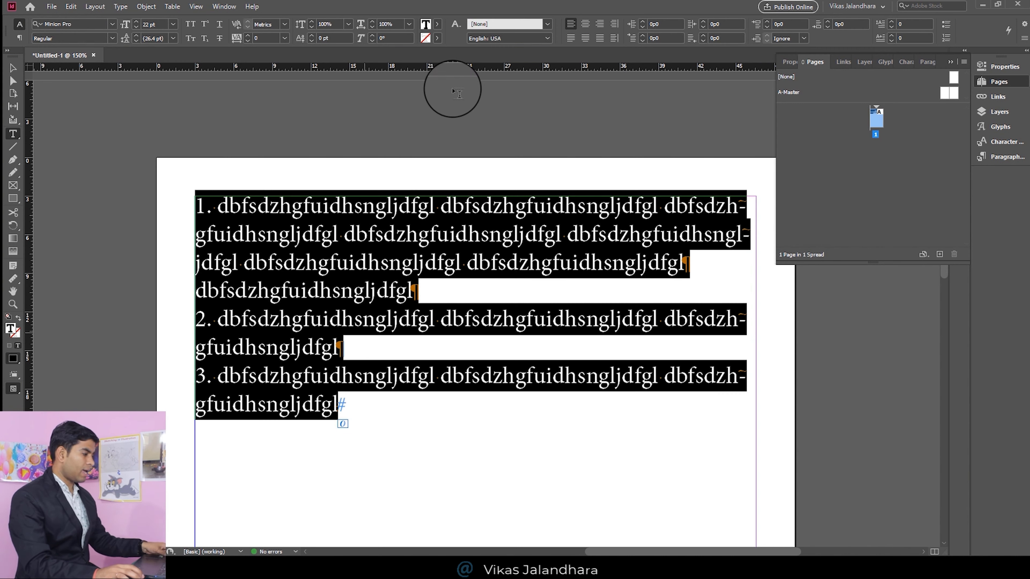
click(602, 24)
click(586, 25)
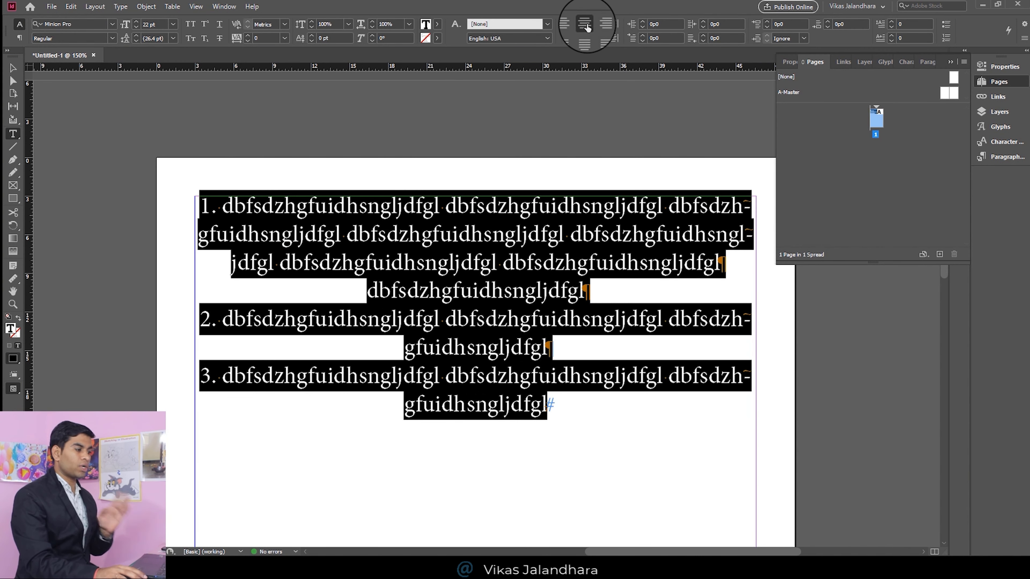
click(614, 24)
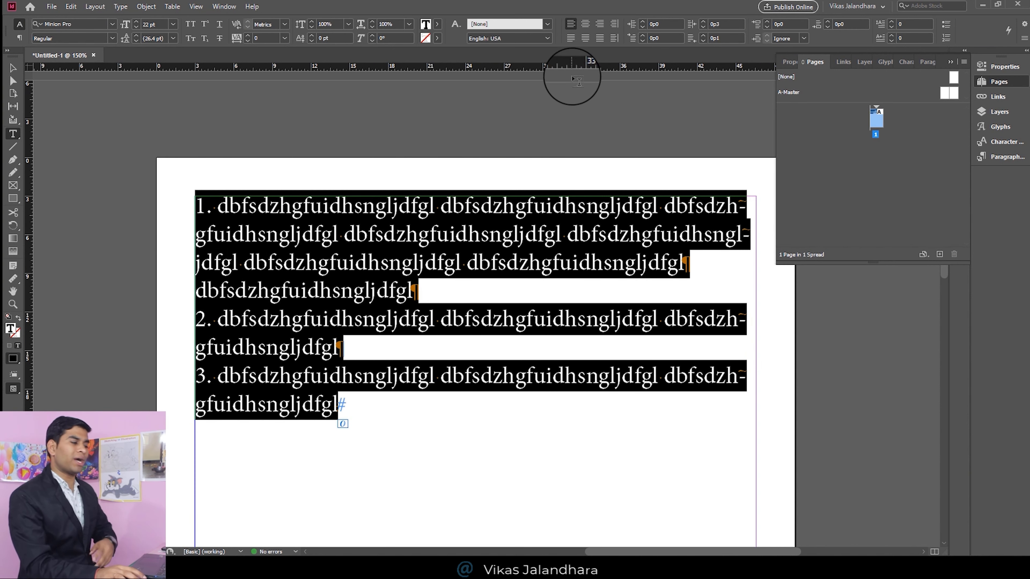
- Justify all the text with the last line aligned left, and set only the first paragraph to left alignment
click(571, 40)
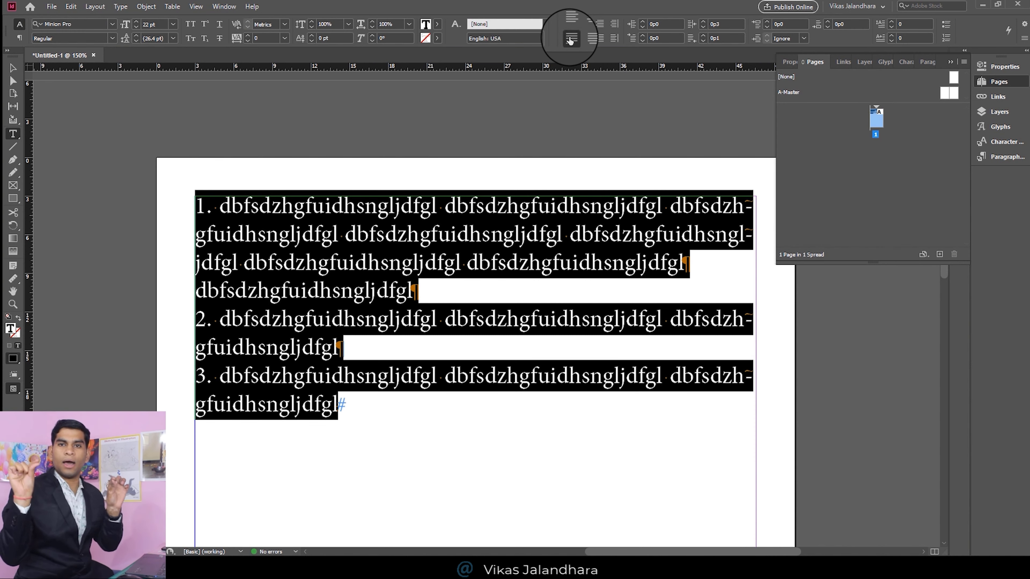
click(707, 269)
drag(707, 269, 177, 166)
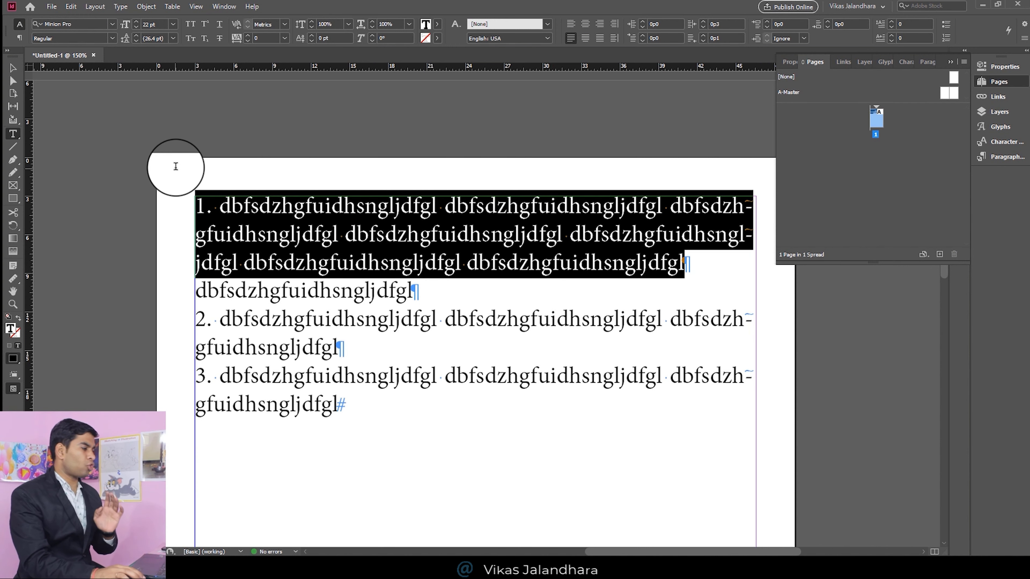
click(571, 23)
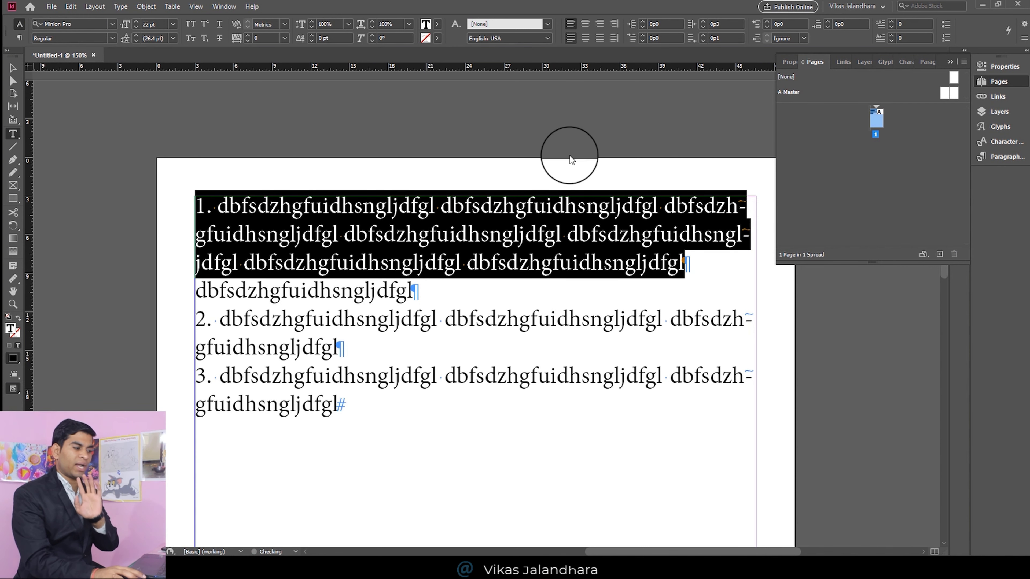
click(697, 268)
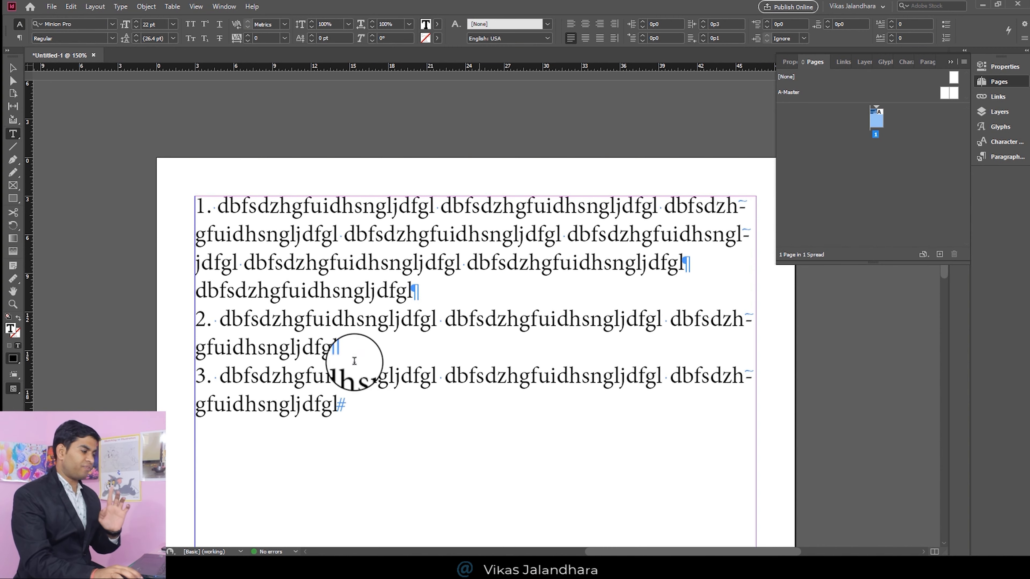
- Collapse the expanded Pages panel to clear the view of the page
drag(340, 406, 230, 287)
click(735, 317)
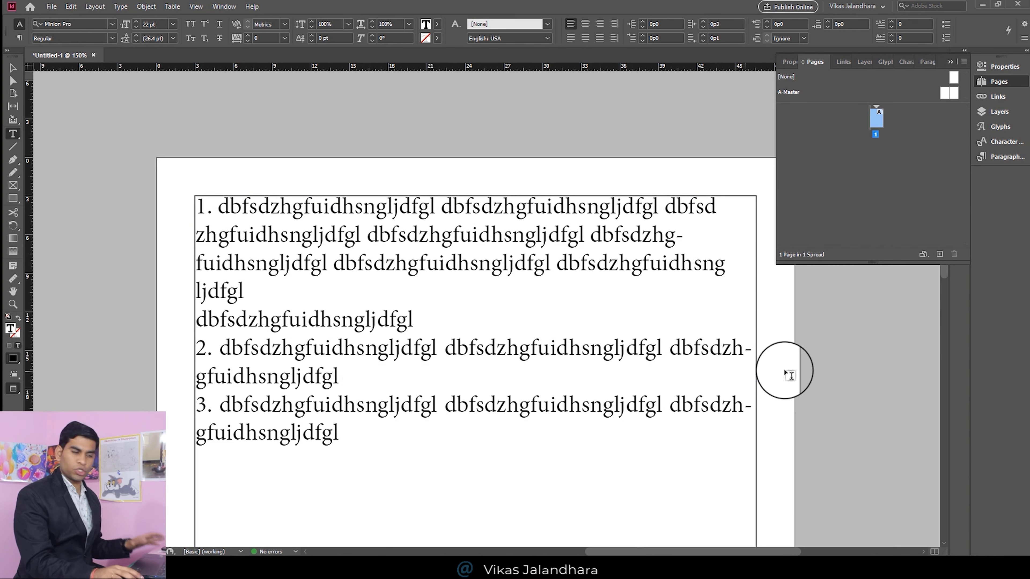
click(944, 50)
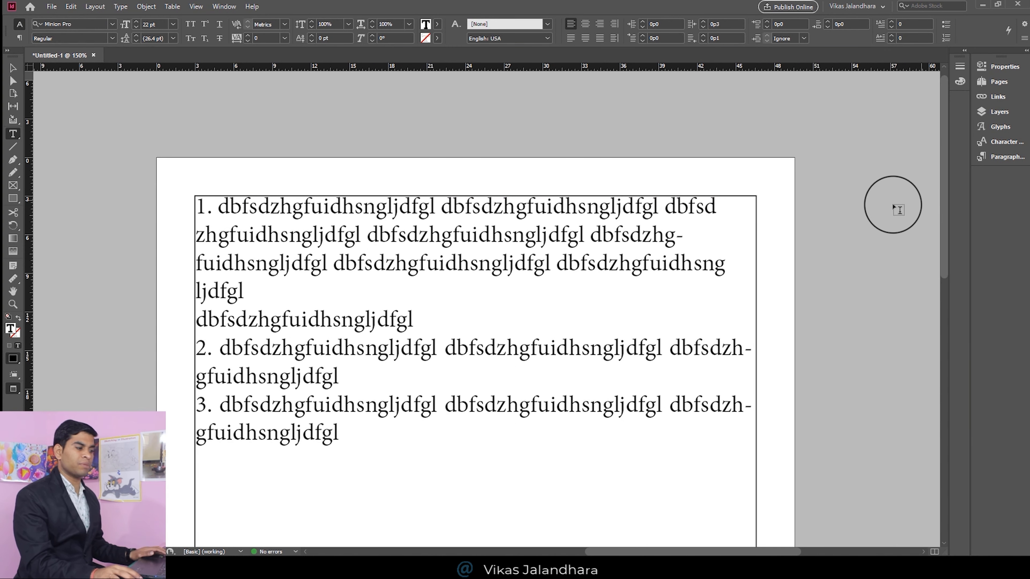
- Justify the first paragraph with its last line aligned left
click(575, 256)
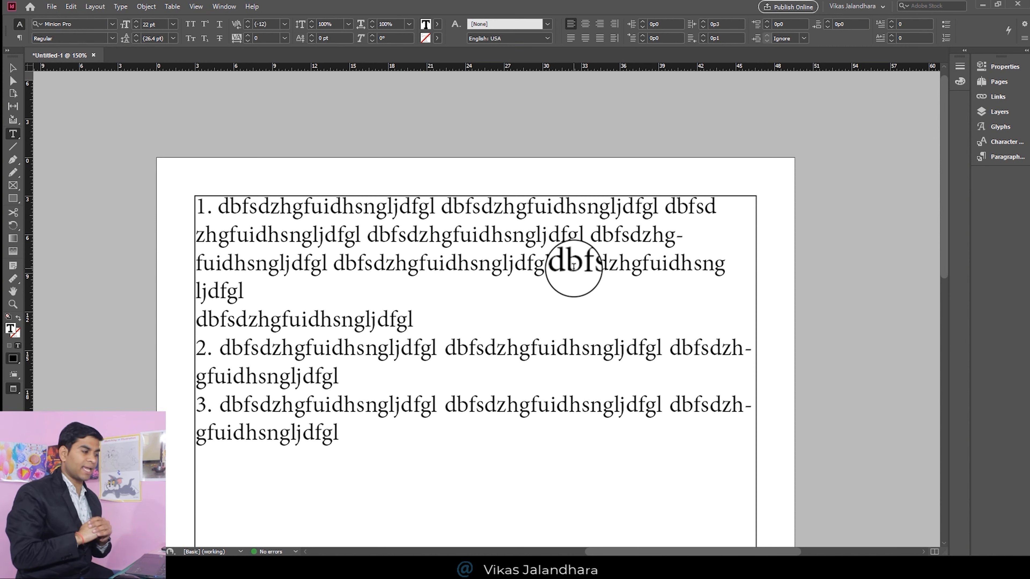
drag(254, 287, 144, 168)
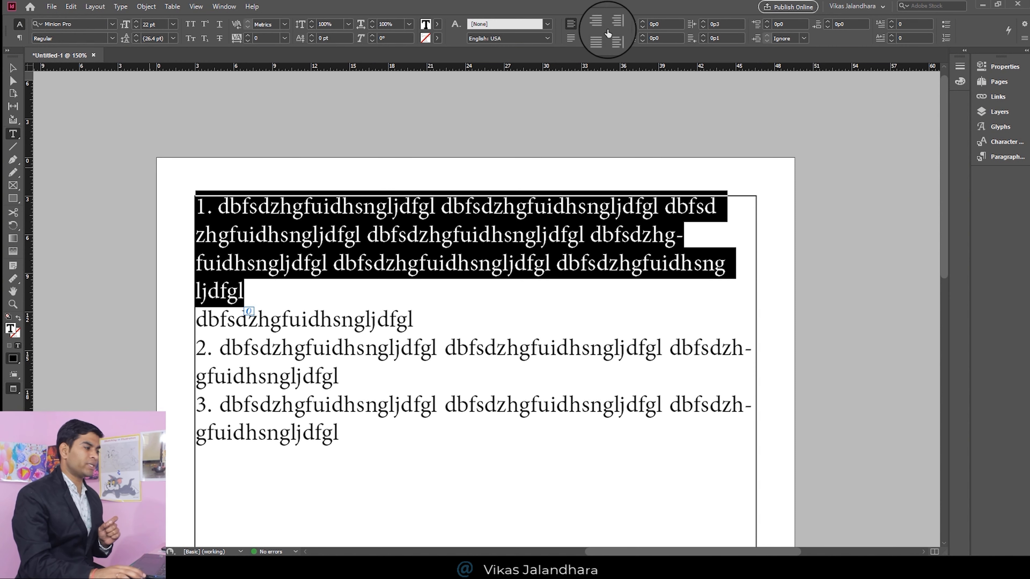
click(571, 41)
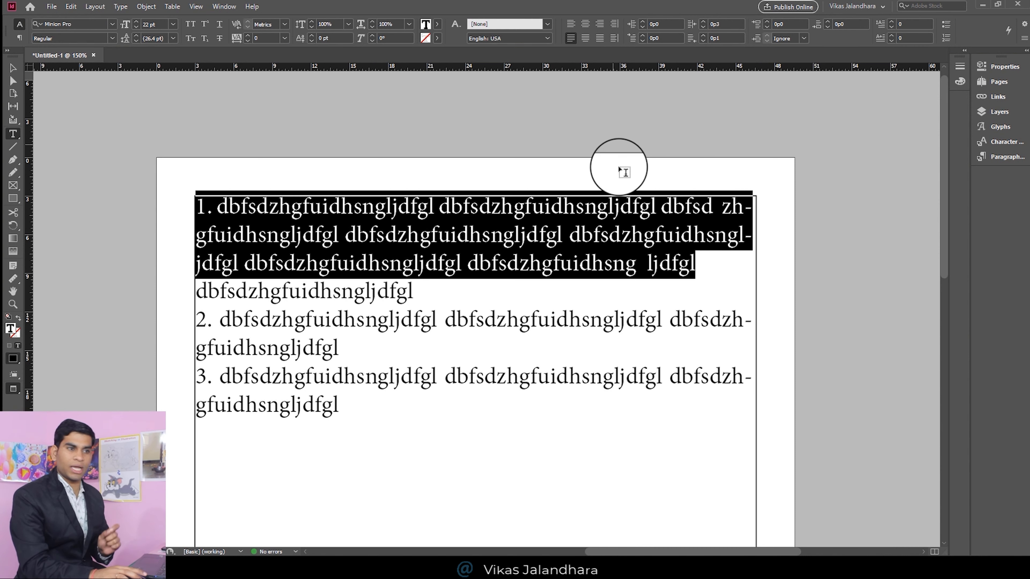
- Try justifying the first paragraph with its last line centred, followed by full justification of all its lines
click(611, 226)
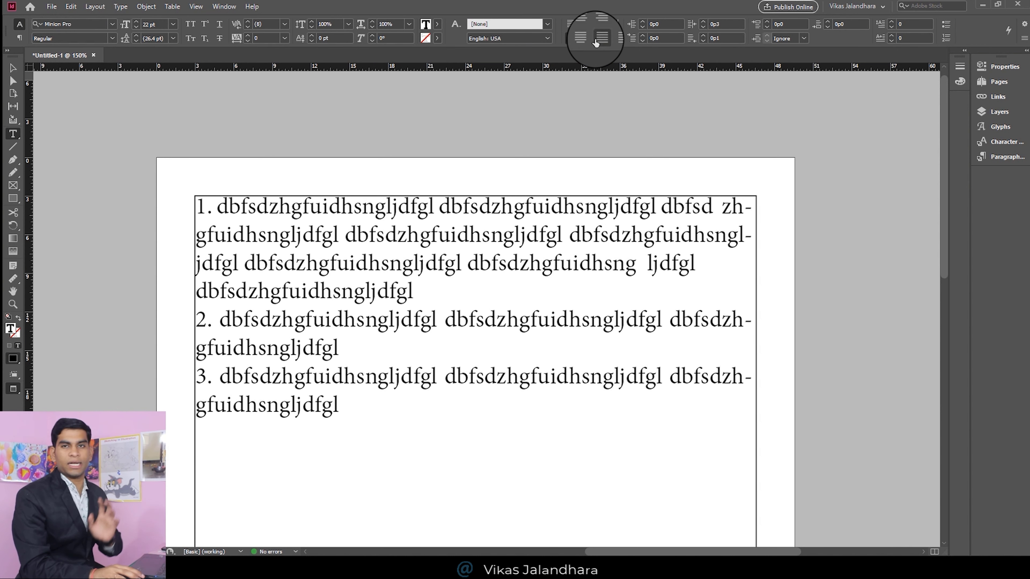
click(585, 40)
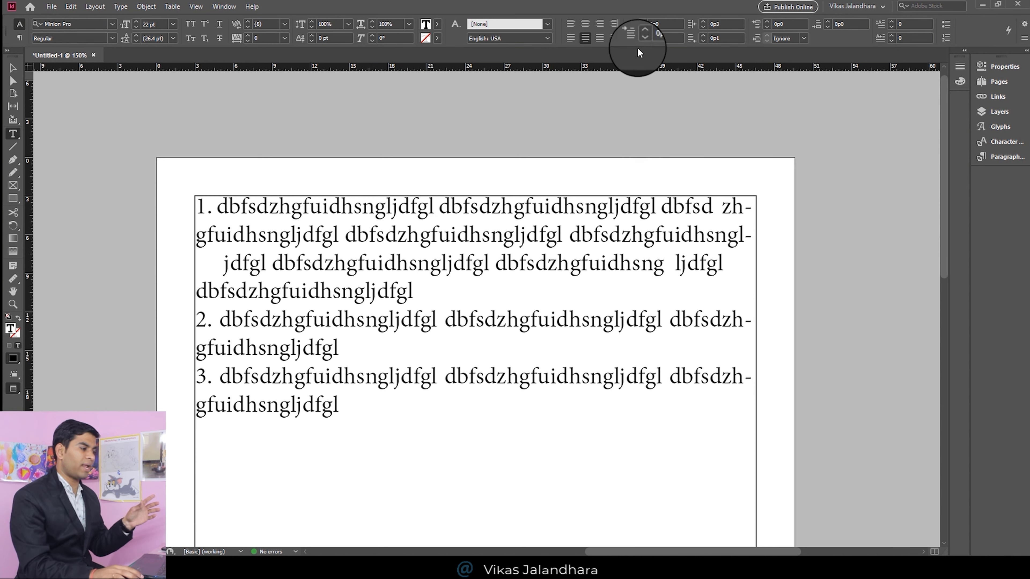
click(599, 38)
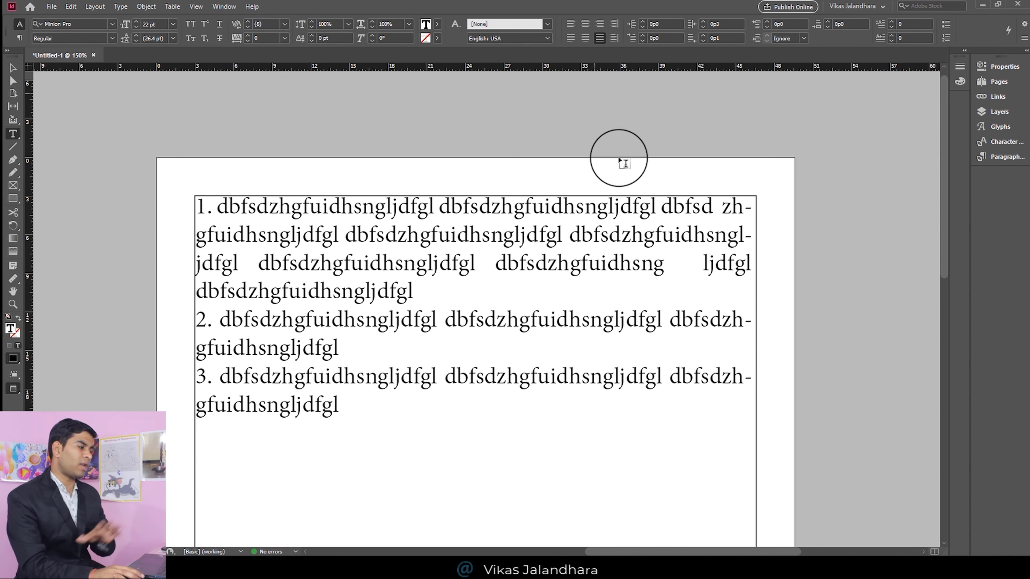
- Leave preview mode to show the hidden characters and align all the text towards the spine
click(762, 248)
key(w)
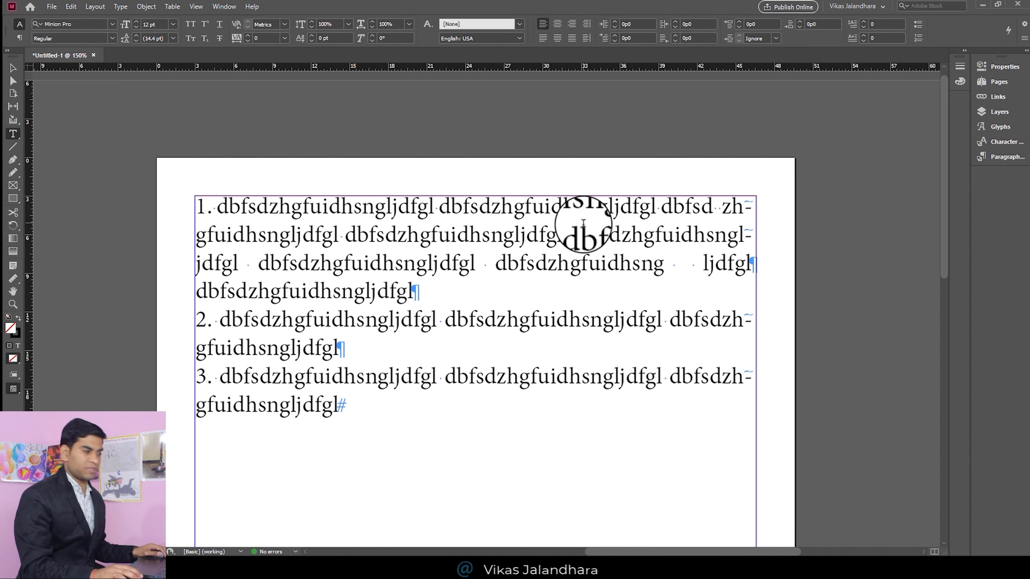
key(ctrl+a)
click(614, 26)
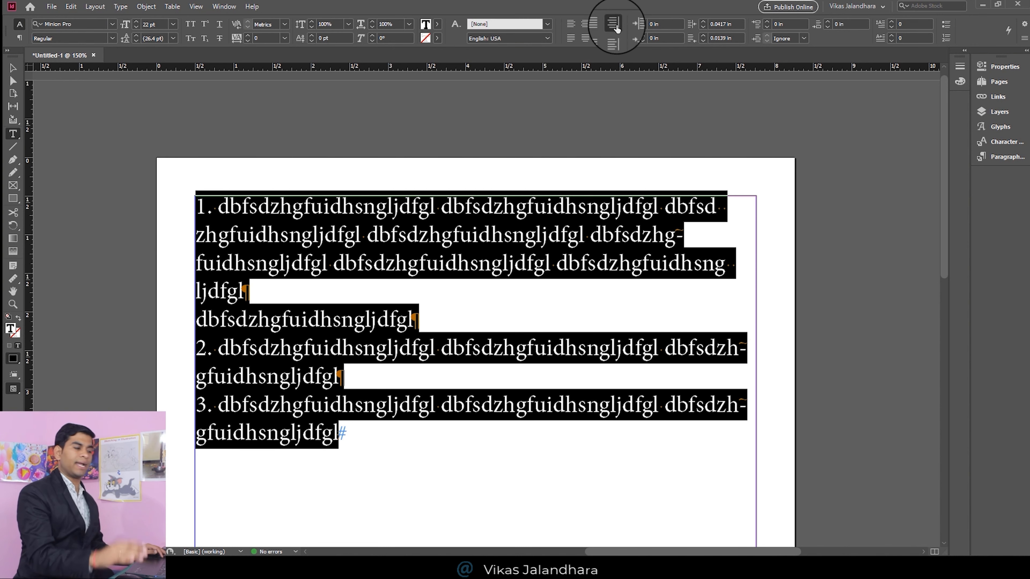
- Try a right indent of 0.25 in on all the text and return it to 0 in
click(703, 29)
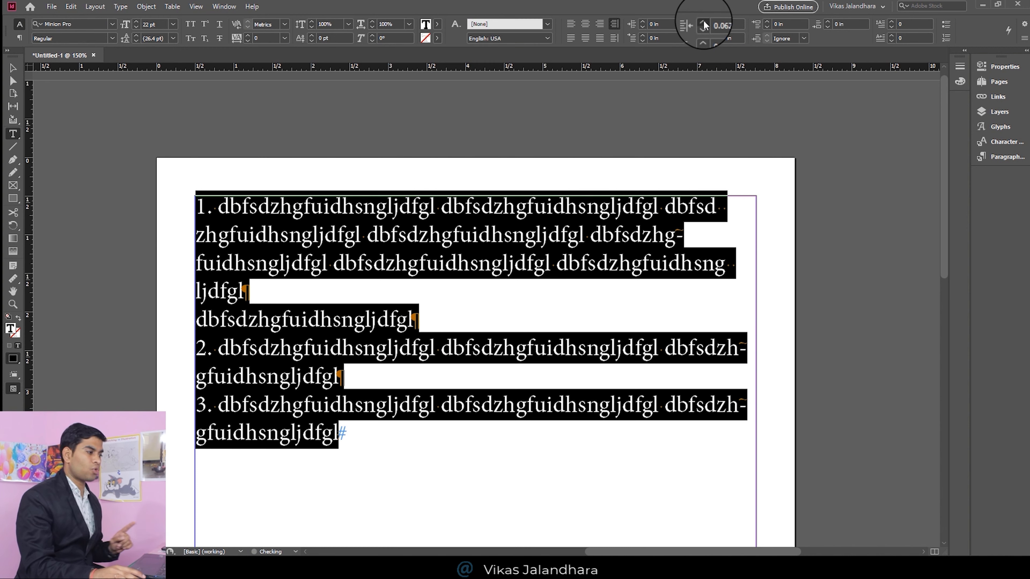
click(702, 22)
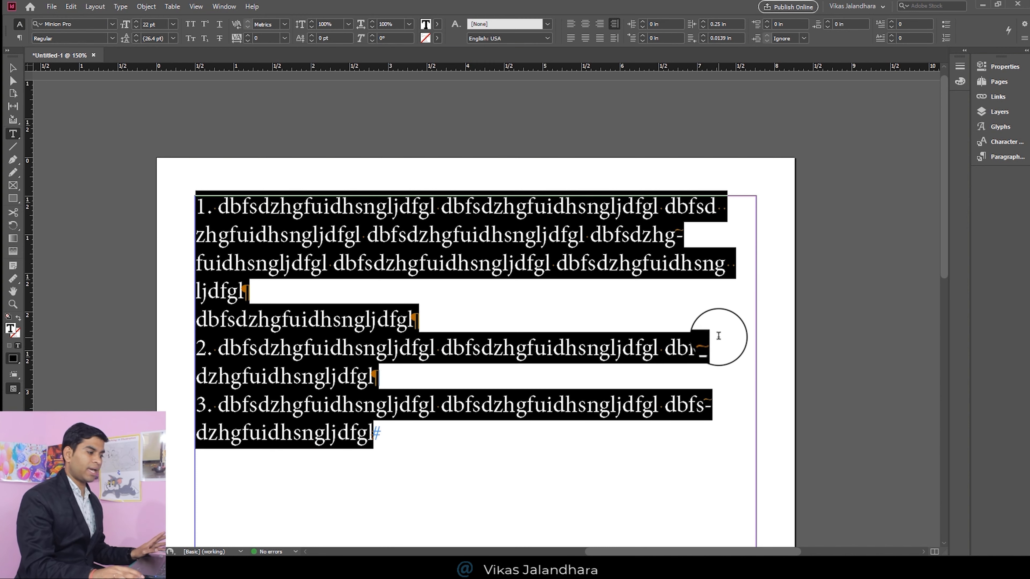
click(703, 28)
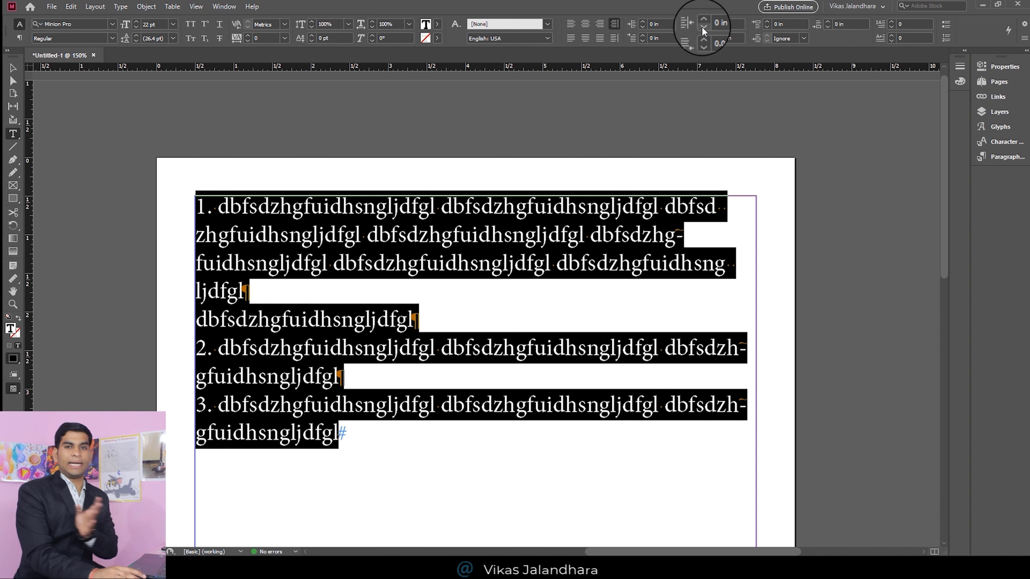
- Align all the text away from the spine and raise its left indent to 0.9375 in
click(614, 37)
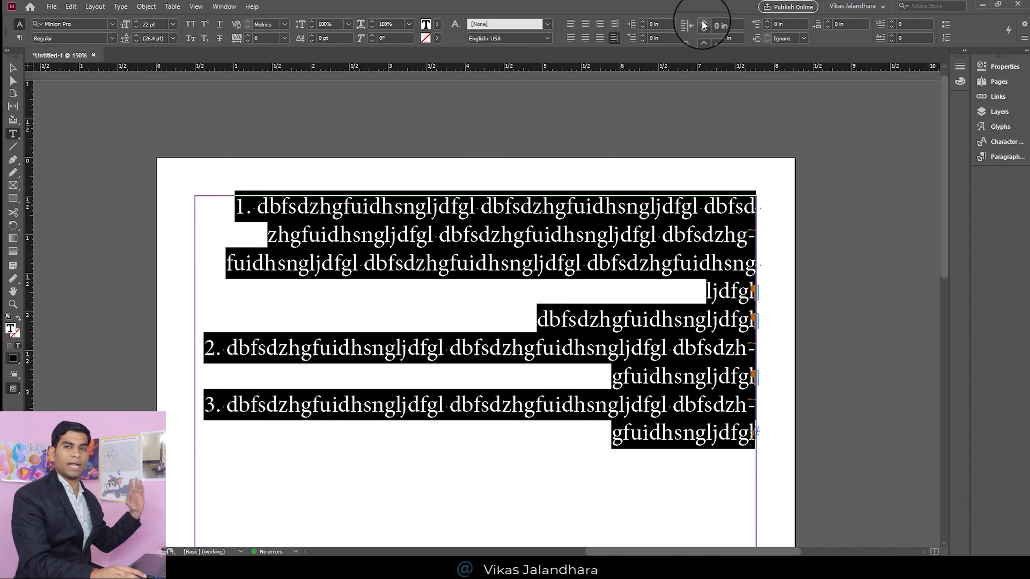
click(643, 23)
click(643, 22)
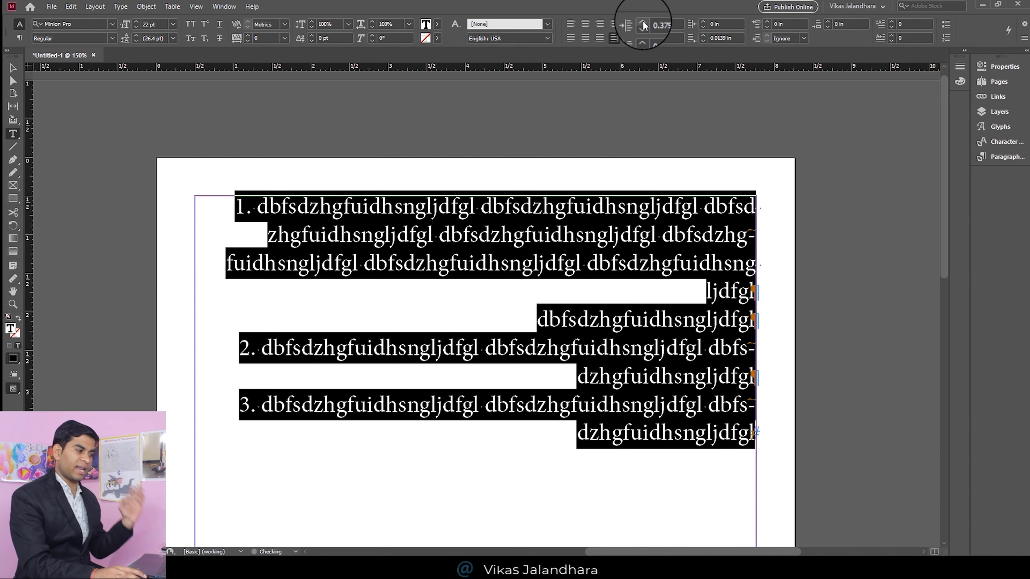
click(643, 23)
click(643, 22)
click(643, 23)
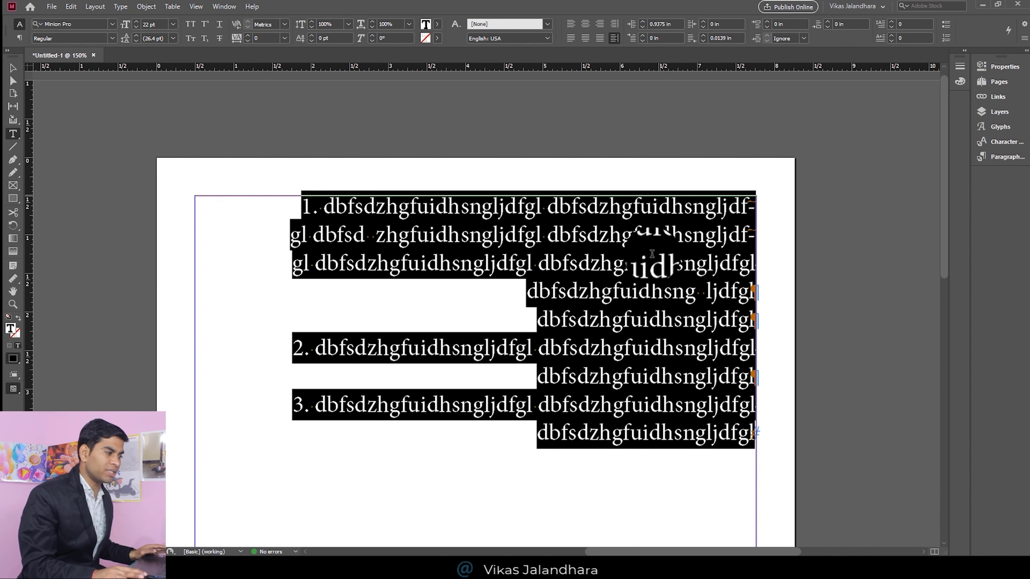
- Reset the left indent of all the text to 0 in
click(642, 306)
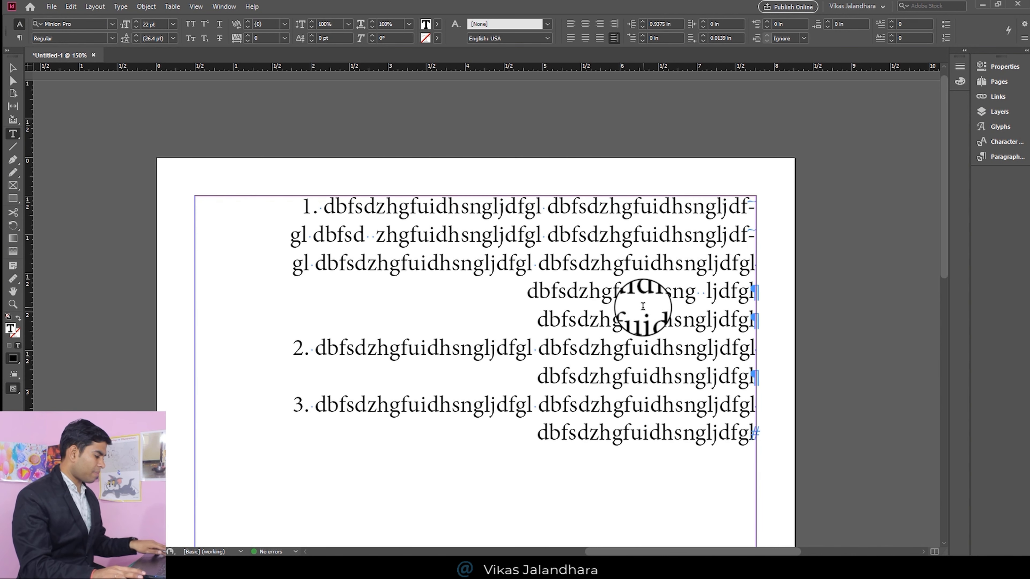
key(ctrl+a)
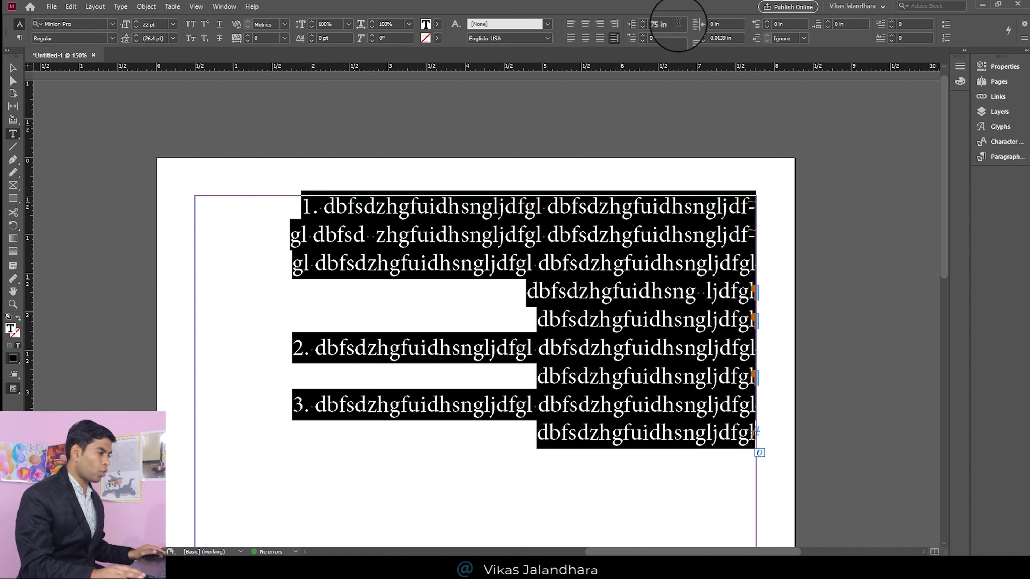
triple_click(663, 24)
text(0)
key(Tab)
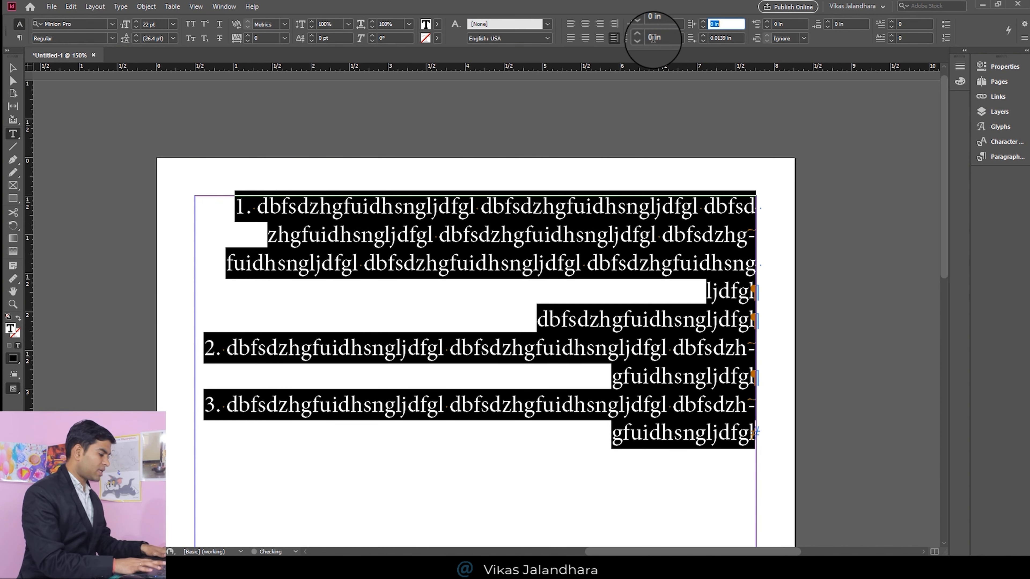
triple_click(653, 38)
click(689, 247)
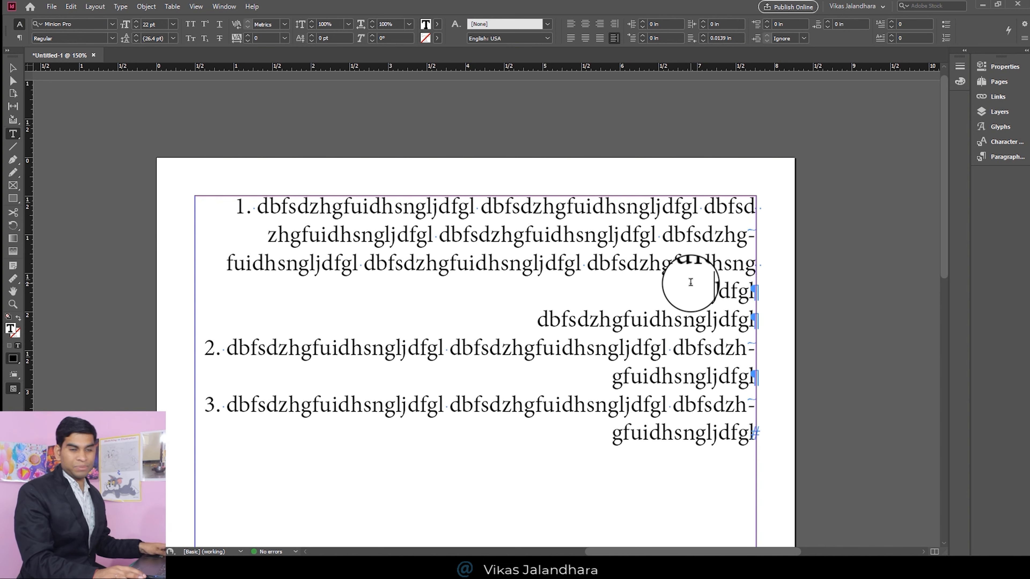
- Justify all the text with the last line of each paragraph aligned left
key(ctrl+a)
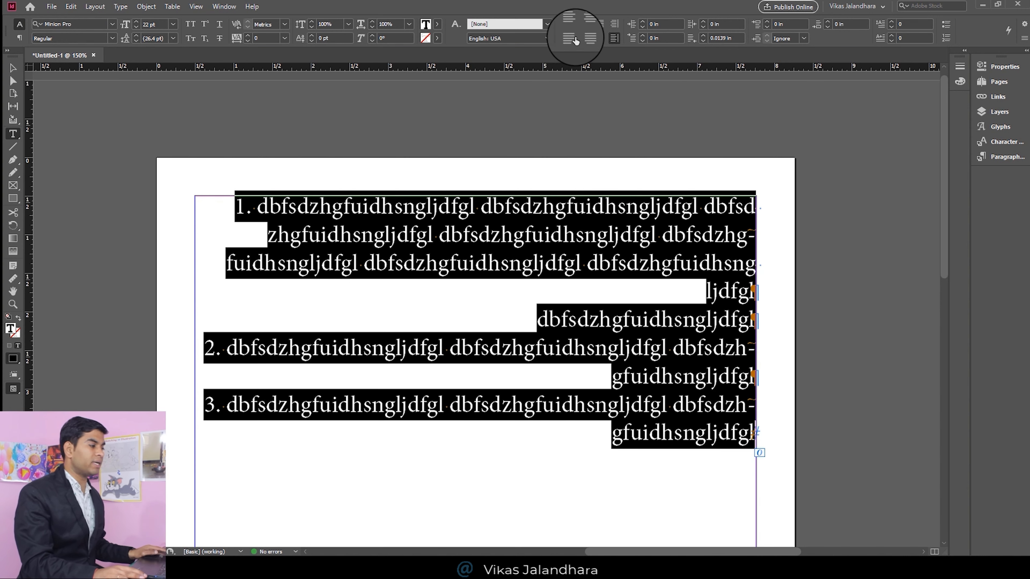
click(570, 37)
click(597, 322)
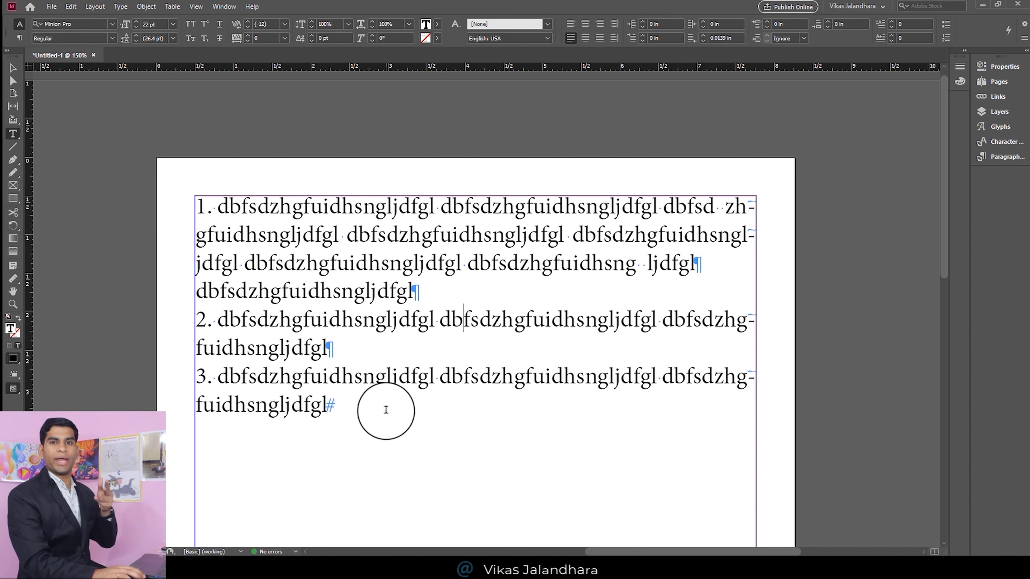
- Insert a tab after the numbers 1, 2 and 3 at the start of the three numbered paragraphs
click(218, 207)
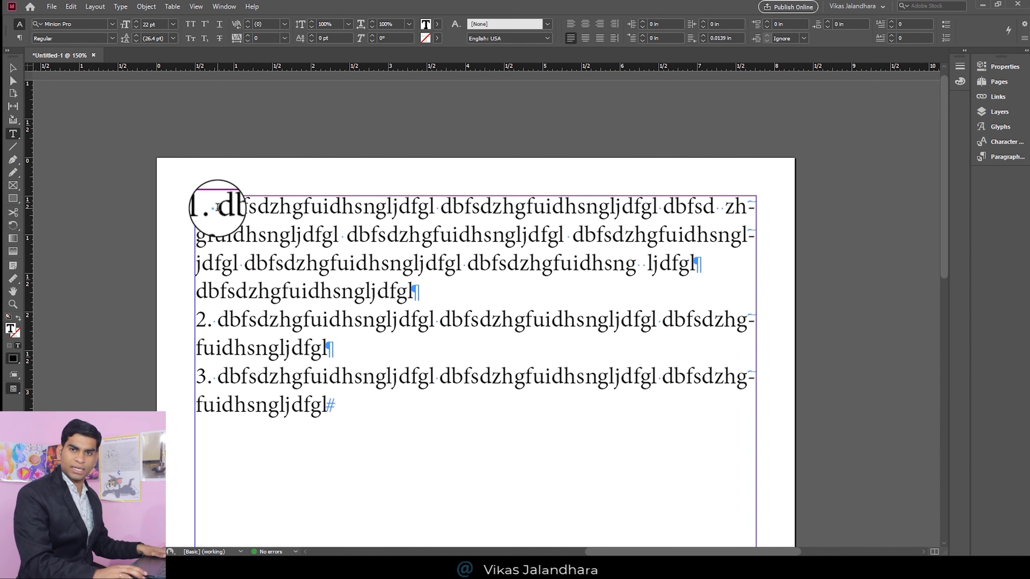
key(Tab)
click(217, 348)
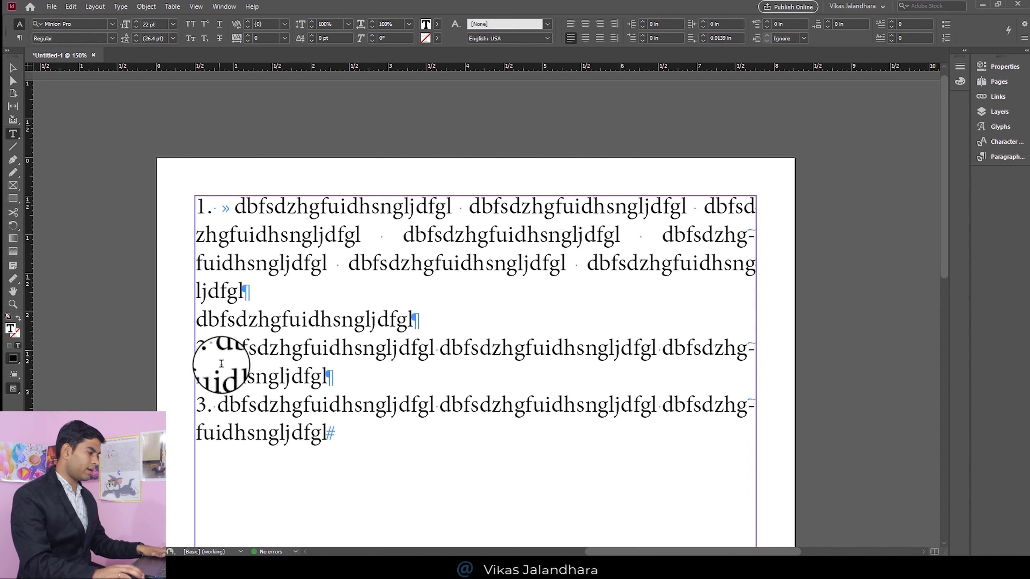
key(Tab)
click(219, 404)
key(Tab)
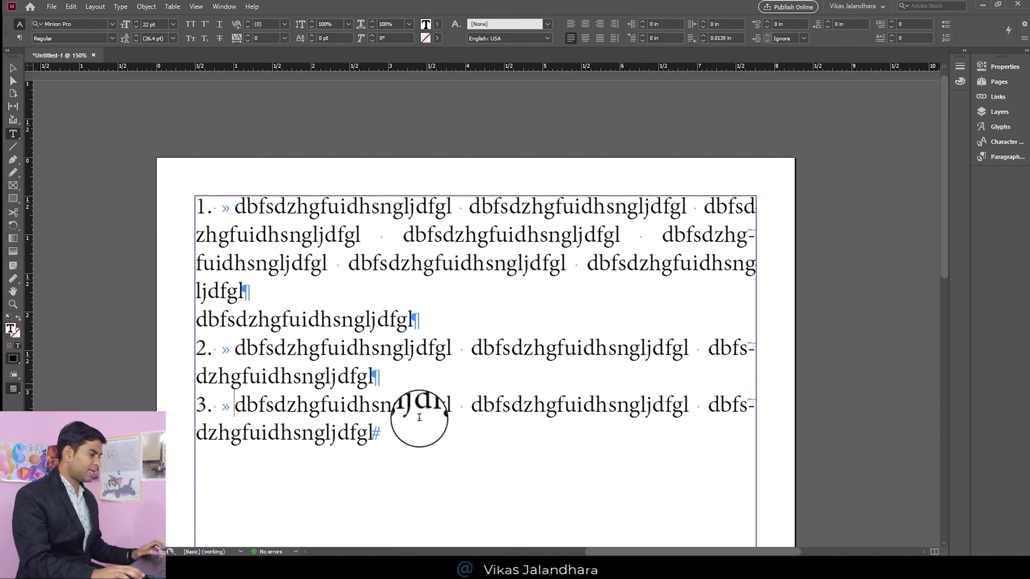
- Open the Tabs panel, place it just above the text frame and select all the text
drag(406, 434, 127, 161)
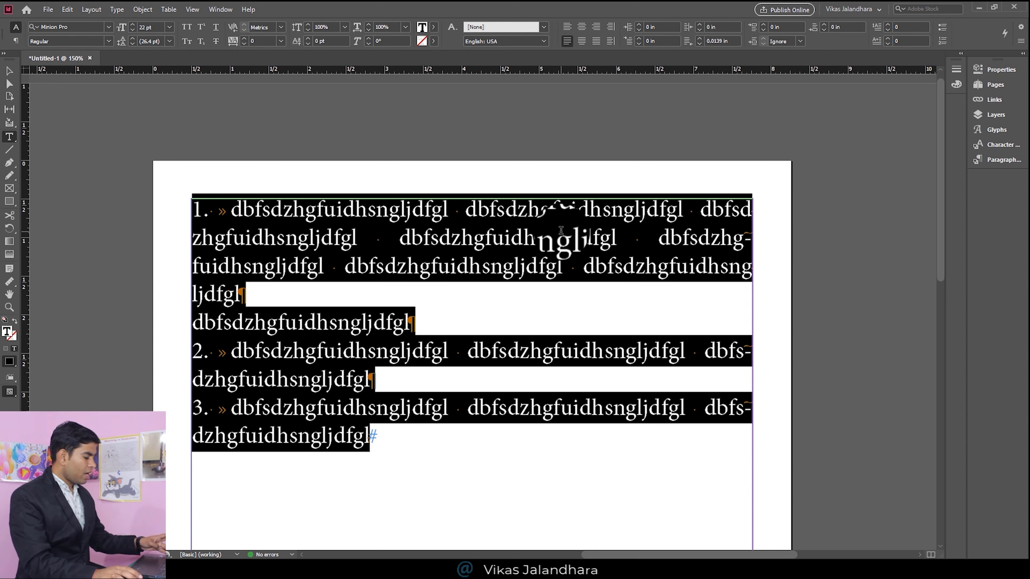
key(ctrl+shift+t)
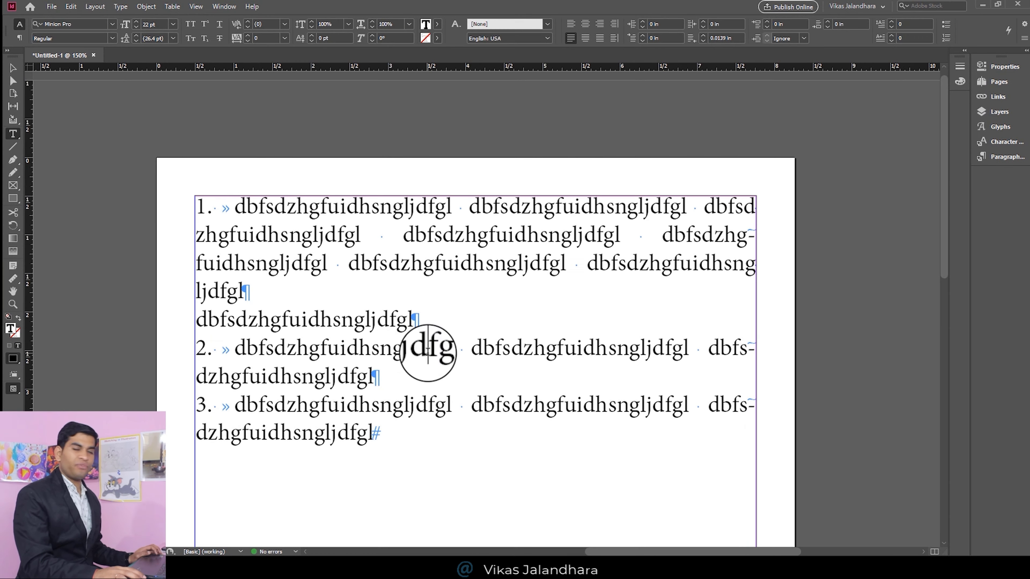
click(120, 6)
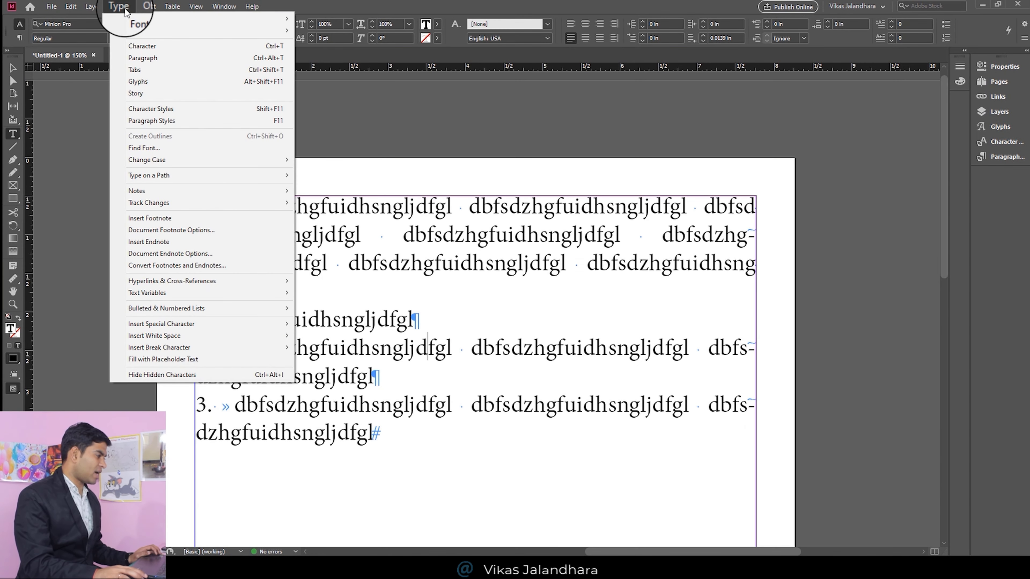
click(141, 71)
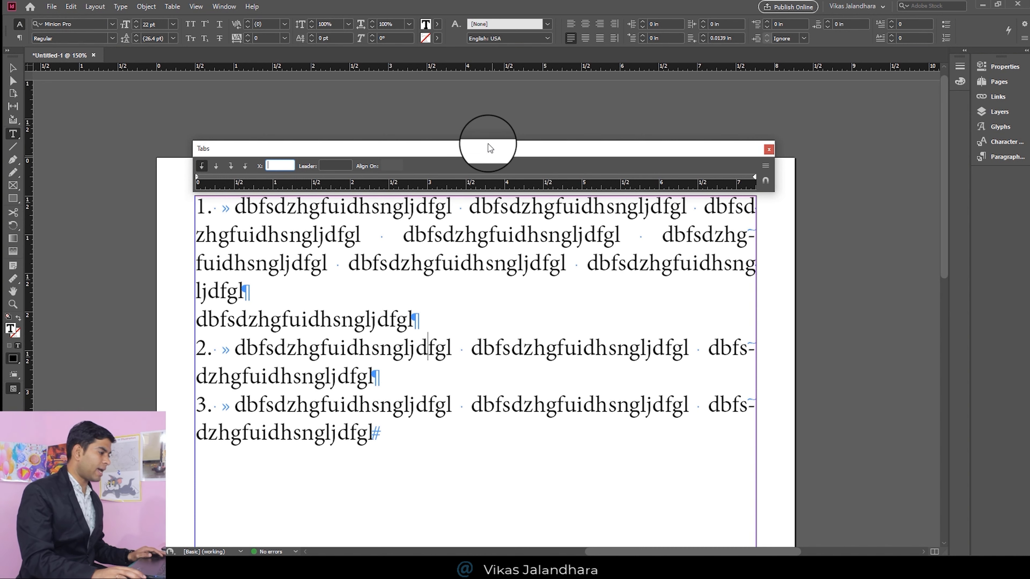
drag(490, 151, 487, 101)
drag(375, 433, 133, 138)
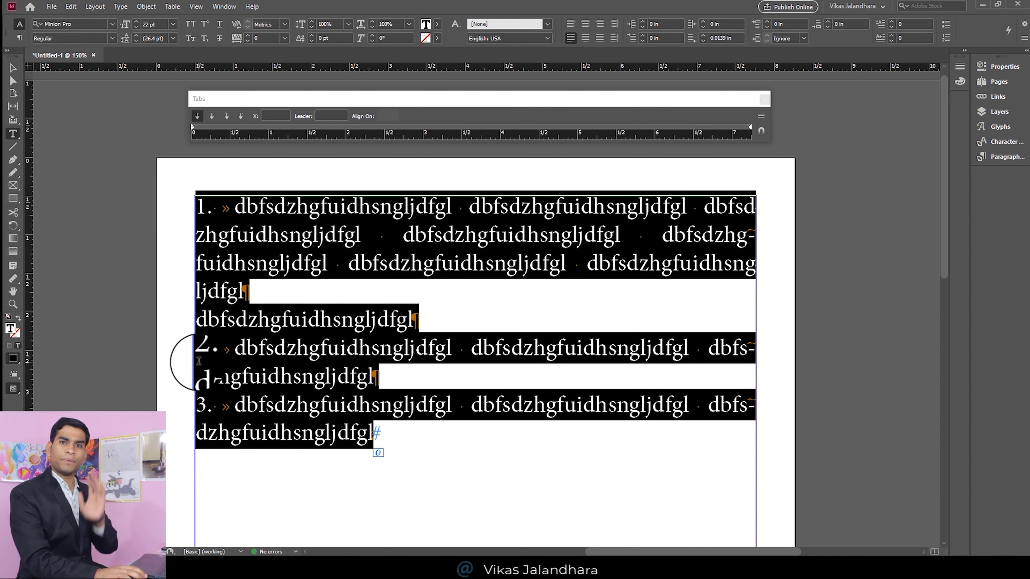
drag(255, 99, 255, 140)
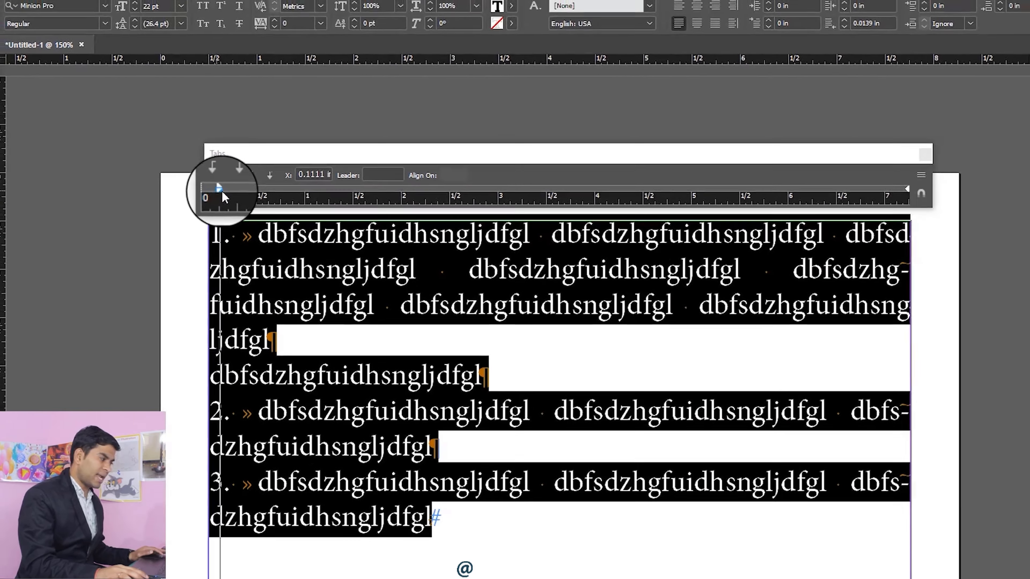
- Give all the text a hanging indent with a 0.5833 in left indent and a -0.4722 in first-line indent, and close the Tabs panel
click(338, 209)
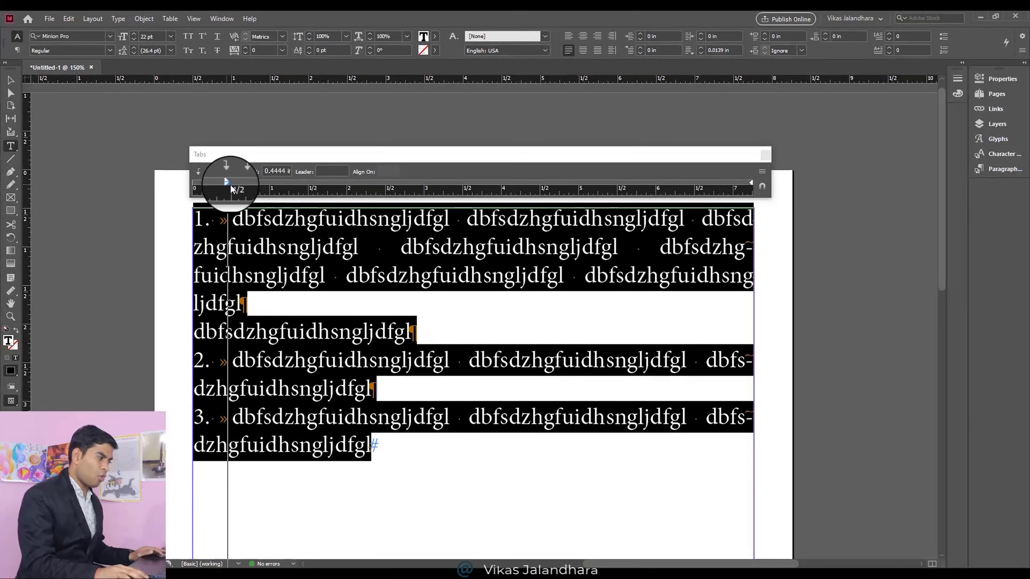
drag(231, 183, 239, 184)
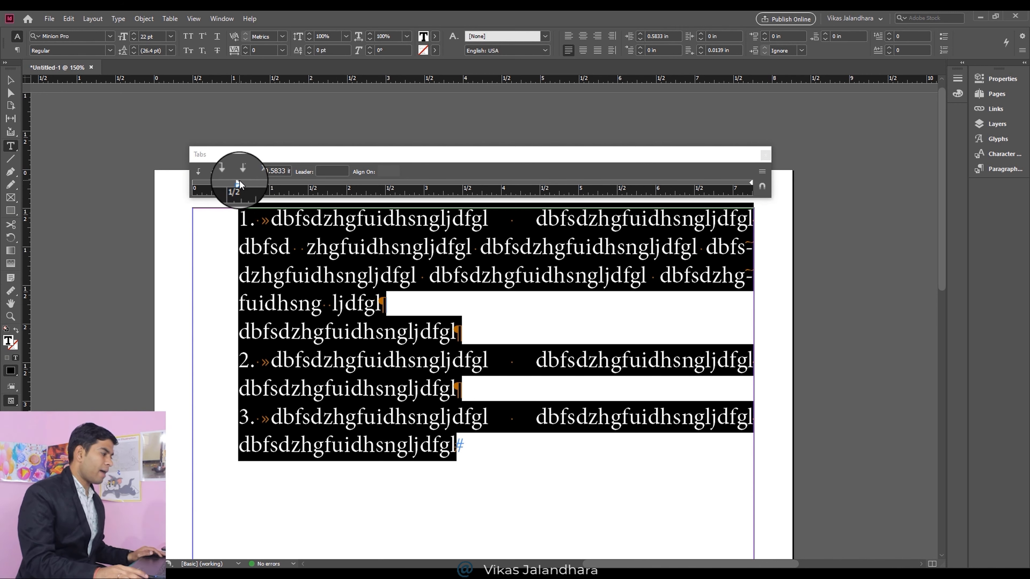
drag(238, 182, 202, 182)
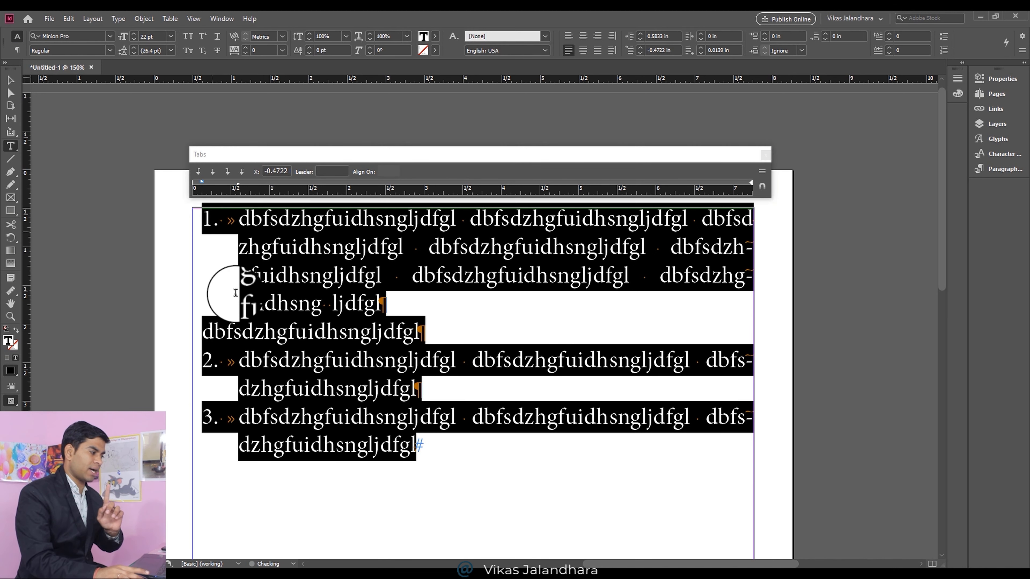
click(402, 302)
click(766, 153)
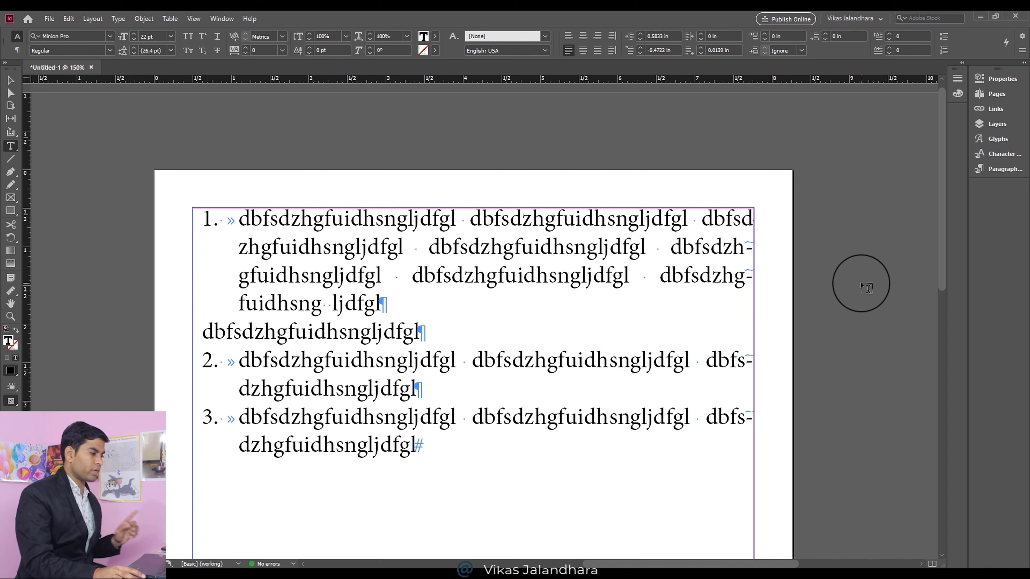
click(860, 284)
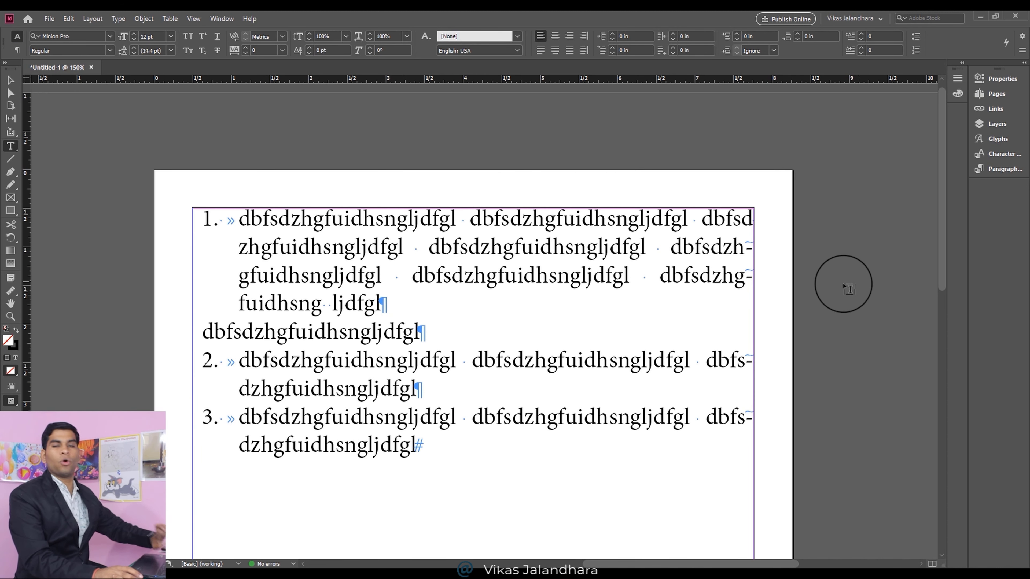
- Insert a tab at the start of the unnumbered paragraph to line it up with the text of item 1
click(200, 327)
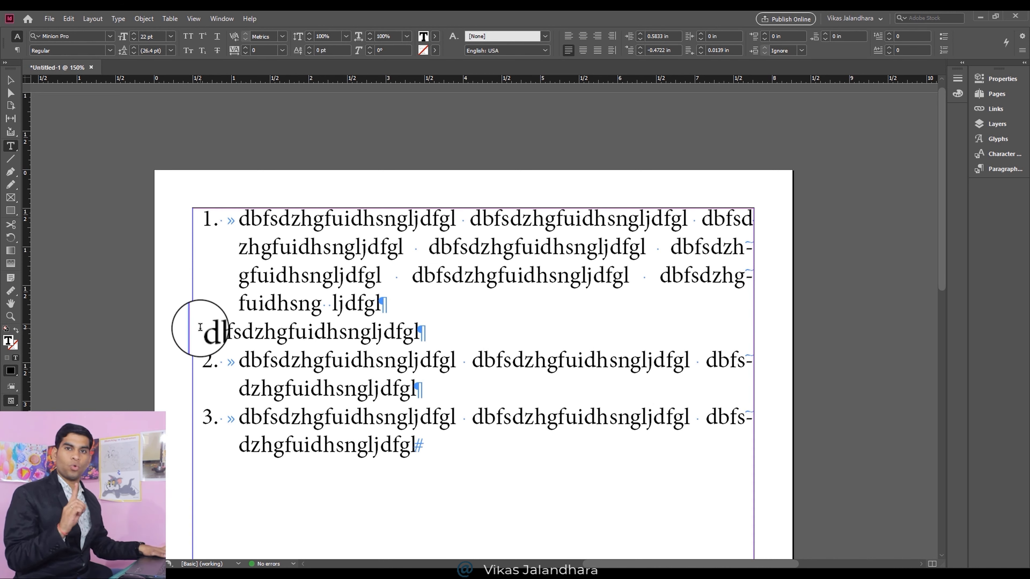
key(Tab)
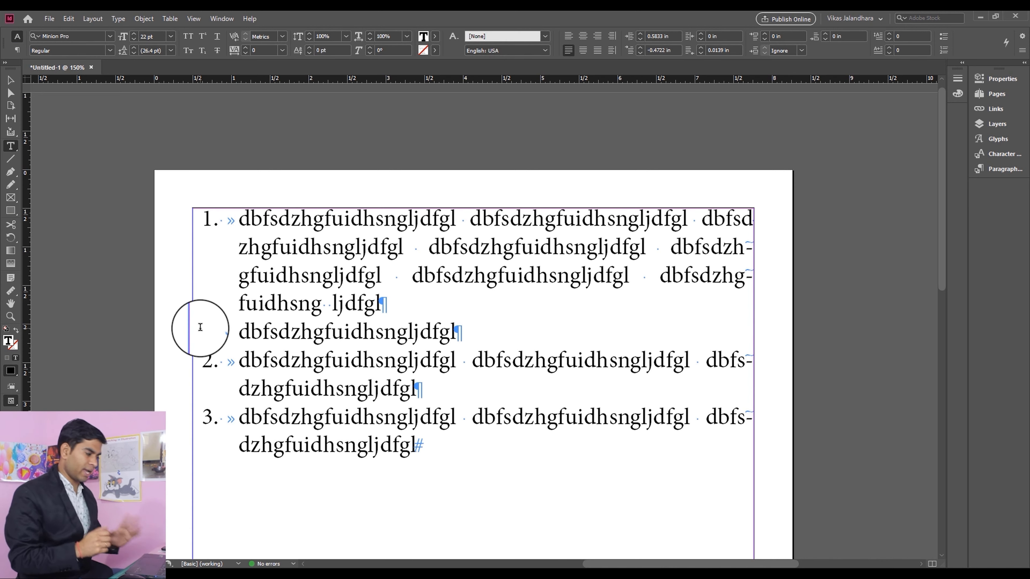
key(Tab)
- Open the Tabs panel and shorten the numbered paragraphs to one line each, with a tab between the two words of item 1
drag(416, 437, 91, 214)
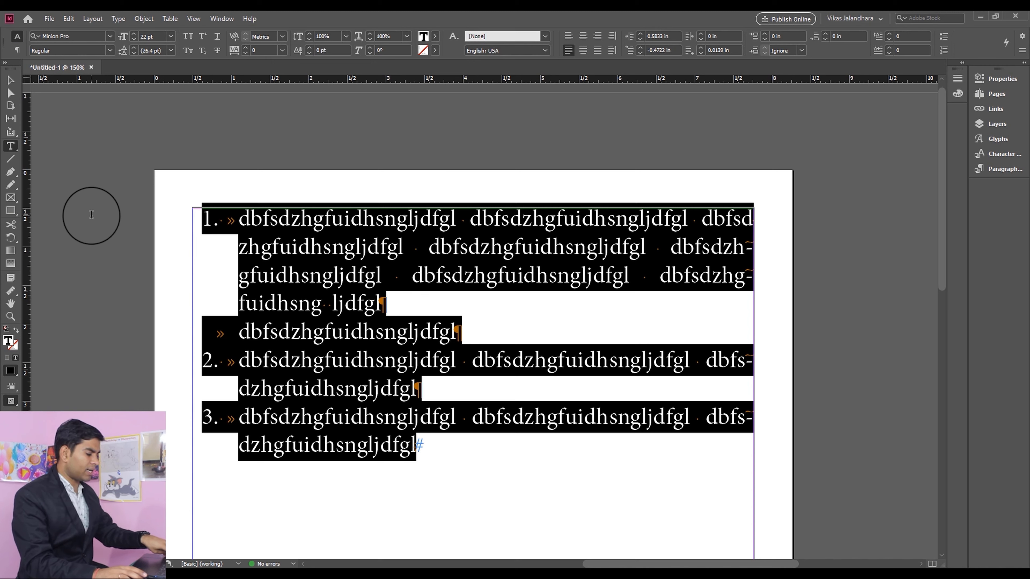
key(ctrl+shift+t)
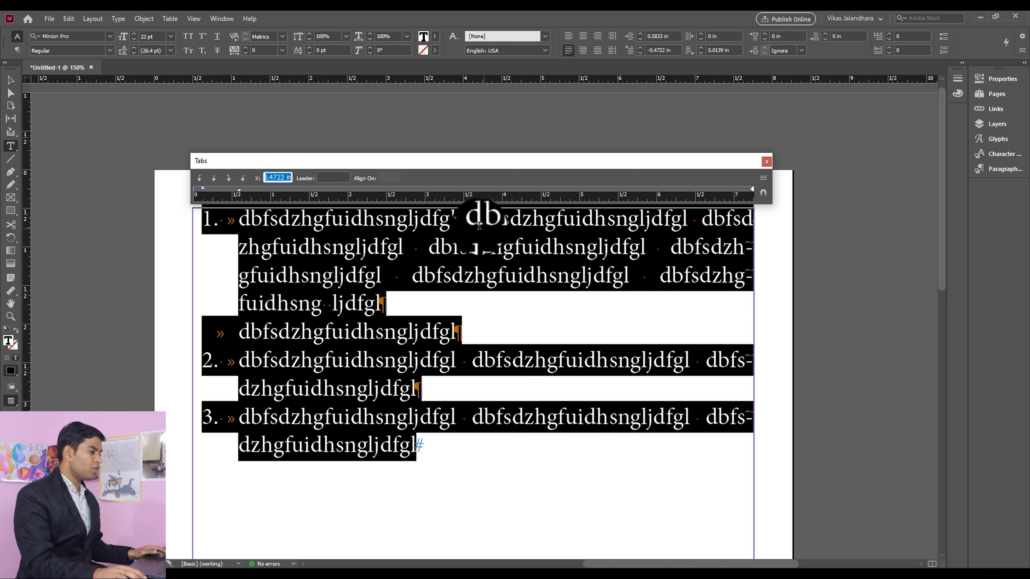
click(460, 220)
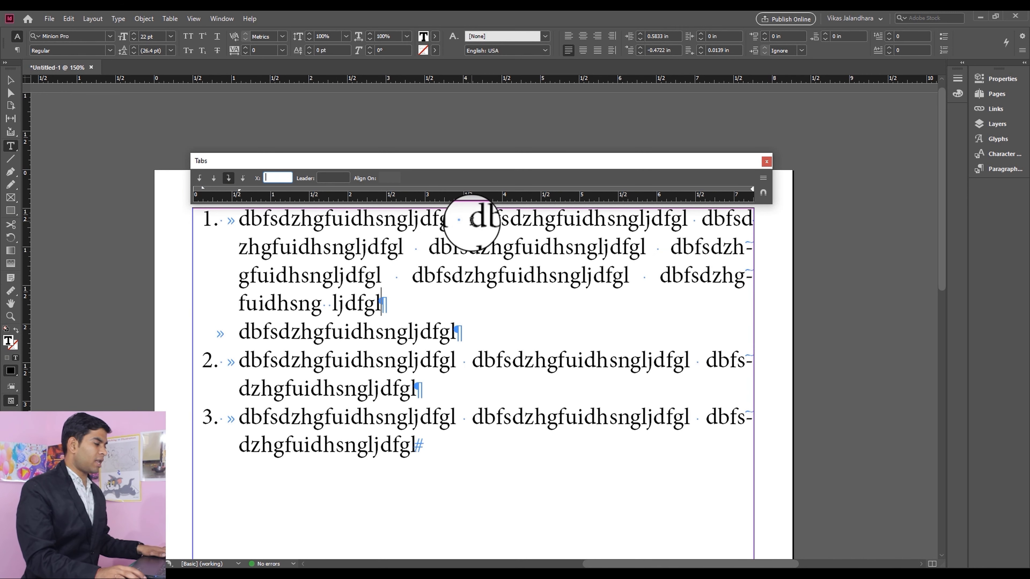
drag(469, 219, 471, 299)
key(BackSpace)
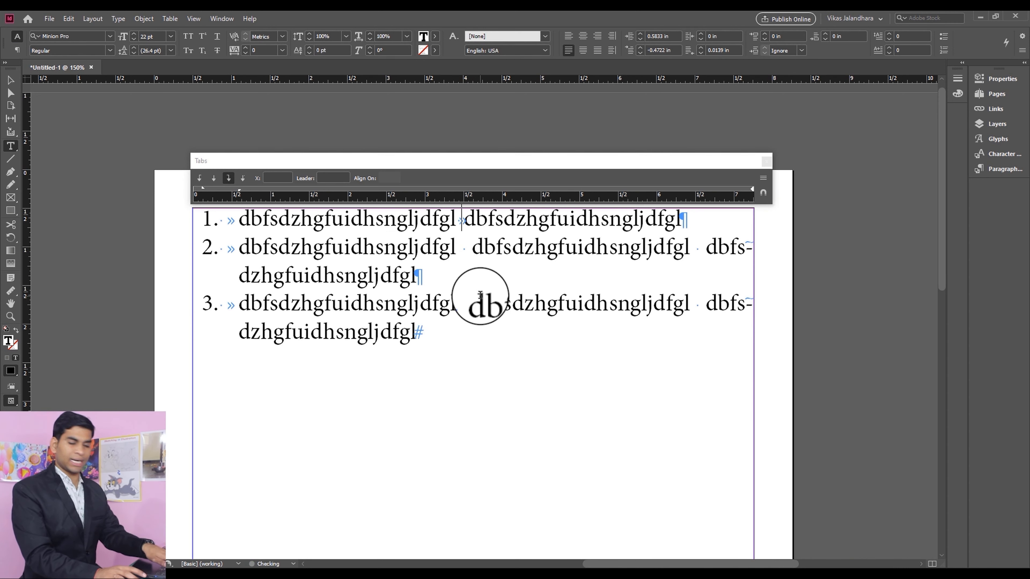
drag(449, 275, 497, 254)
key(BackSpace)
drag(471, 315, 471, 276)
key(BackSpace)
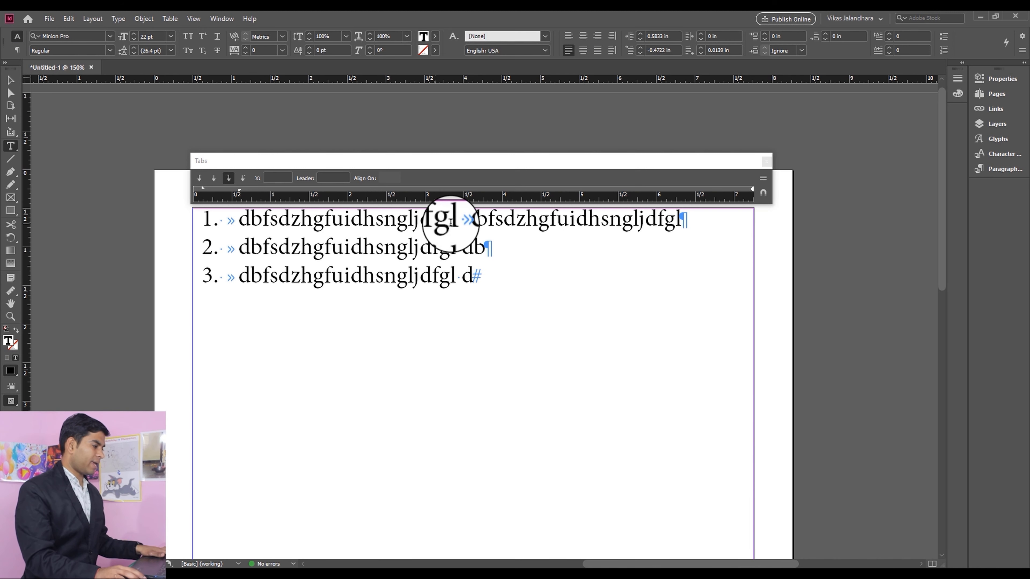
- Insert a tab after "dbfsdzhgfuid" in items 2 and 3
click(464, 224)
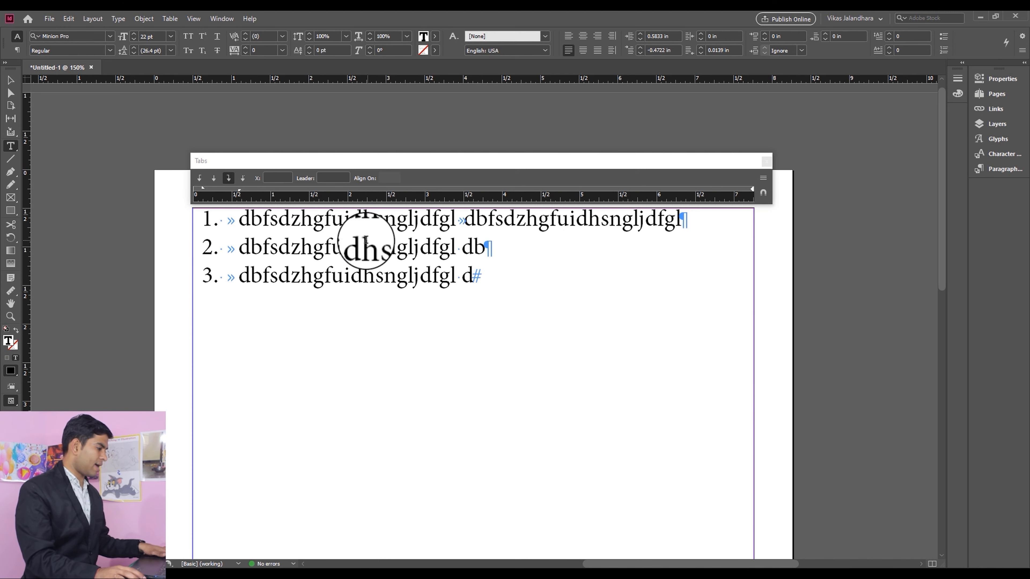
click(360, 248)
key(Tab)
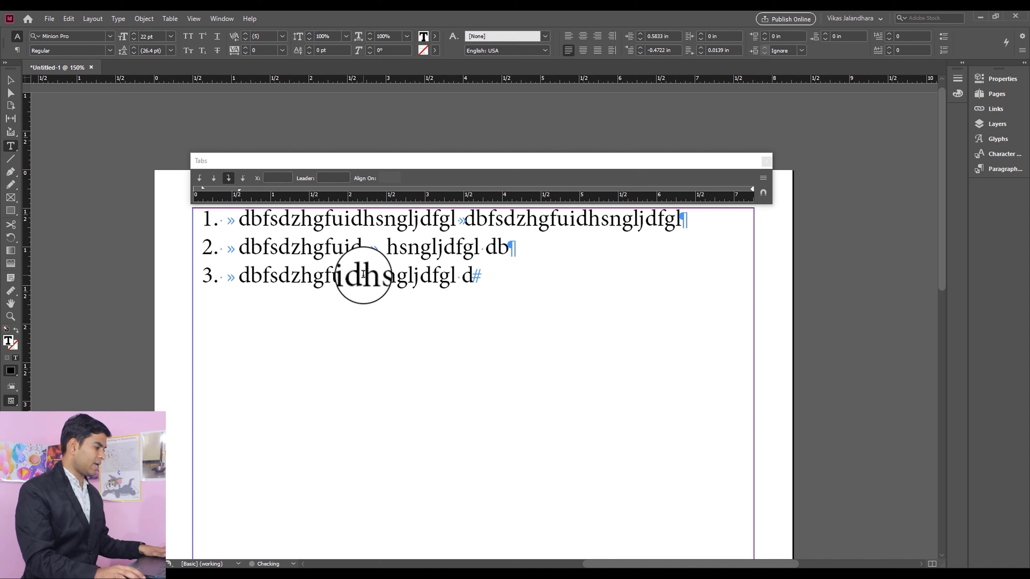
click(361, 276)
key(Tab)
- Set all three paragraphs to a 0.0139 in left indent and a -0.0139 in first-line indent using the tab ruler
drag(509, 273, 131, 216)
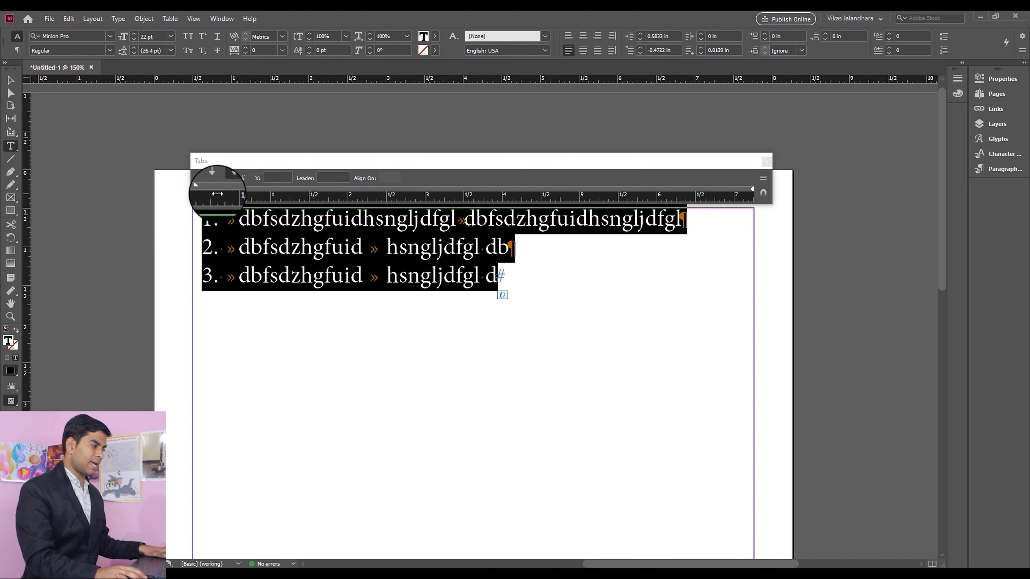
click(204, 186)
mouse_move(204, 187)
mouse_down()
mouse_move(241, 187)
mouse_move(75, 185)
mouse_up()
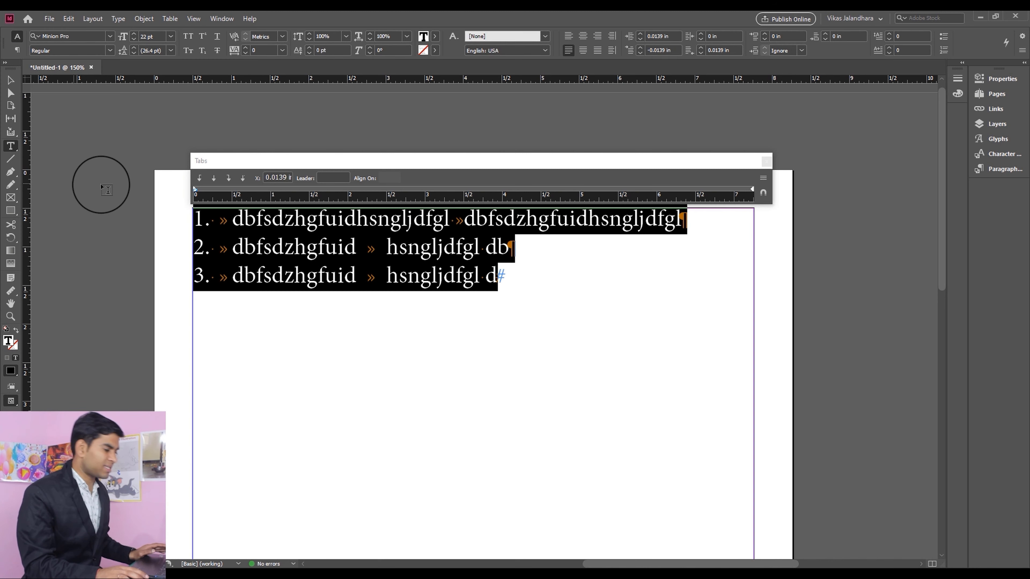
- Add left-justified tab stops at 1.0556 in and 4.3611 in to all three numbered paragraphs
click(338, 188)
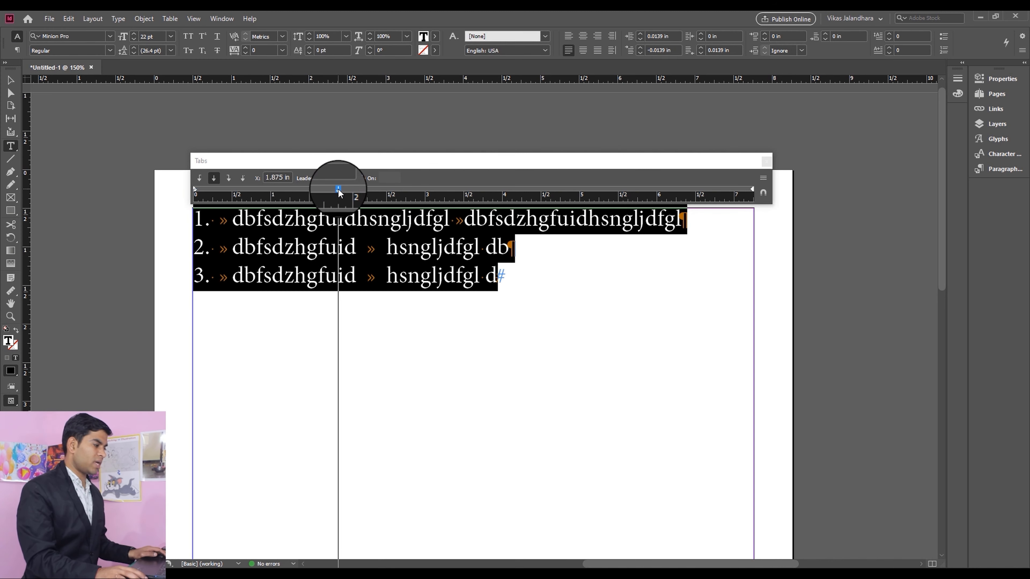
mouse_move(338, 190)
mouse_down()
mouse_move(392, 197)
mouse_move(359, 193)
mouse_up()
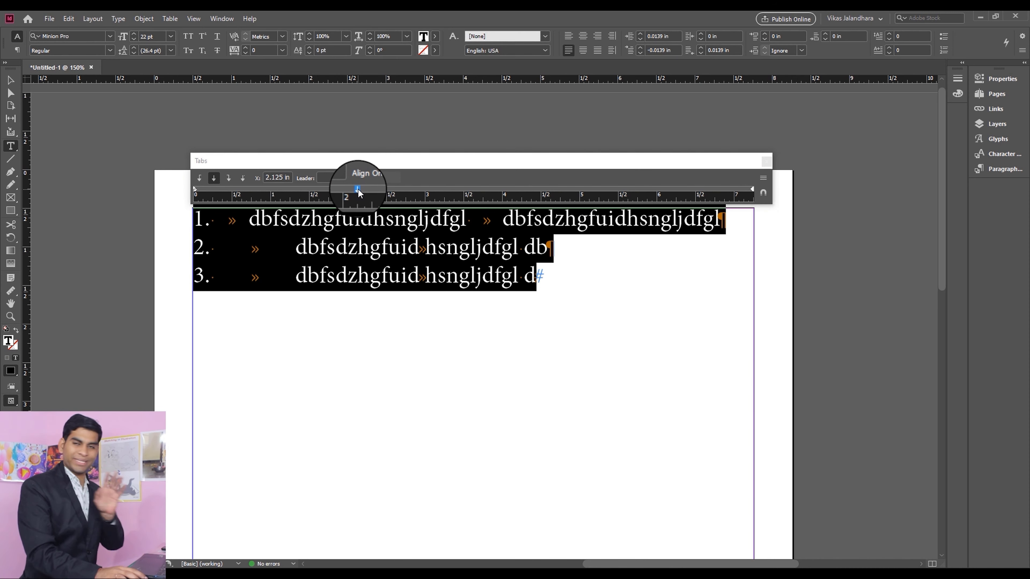
click(276, 191)
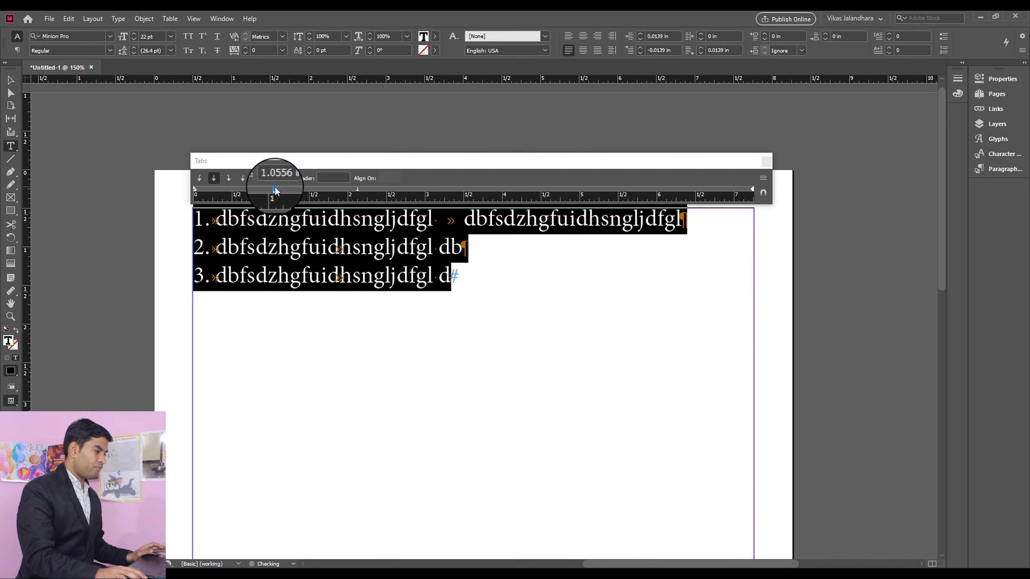
click(199, 183)
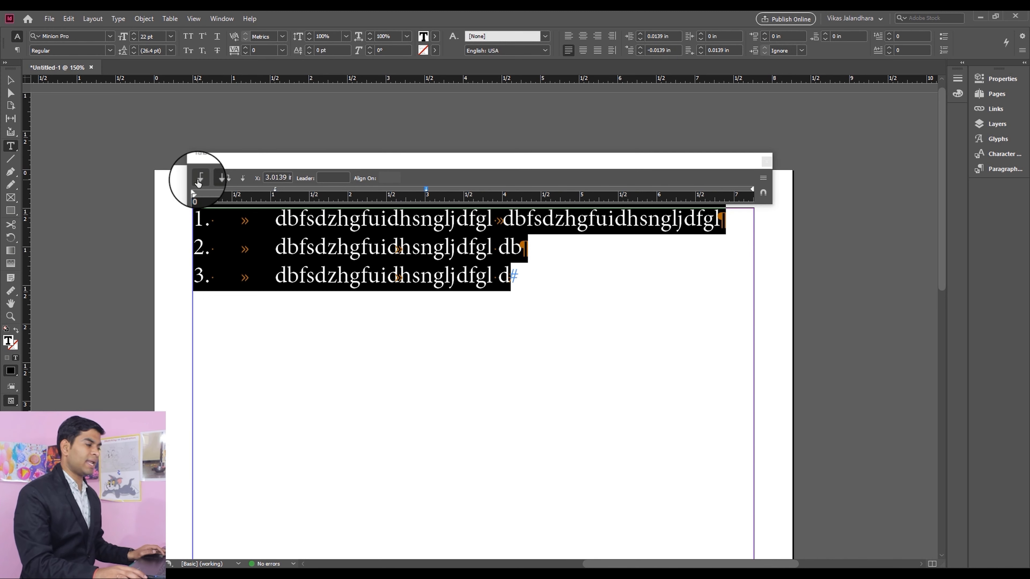
click(198, 180)
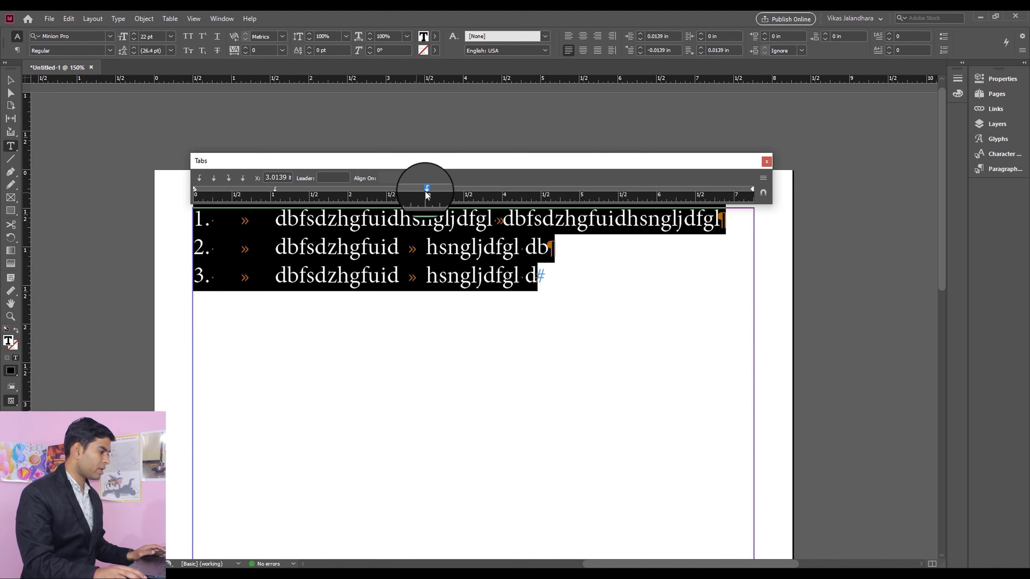
drag(428, 192, 531, 192)
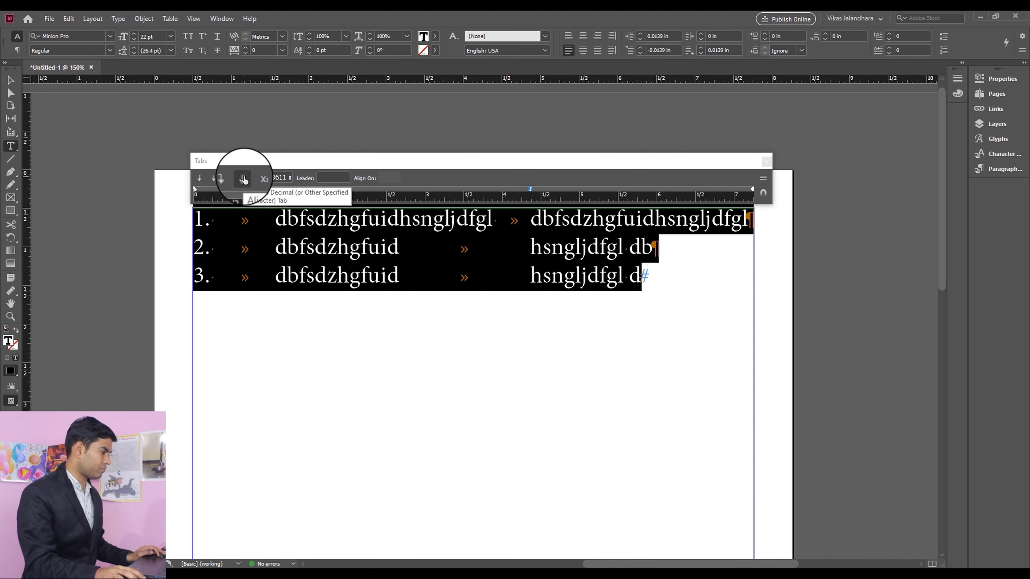
- Delete the text following the second tab in all three items and move the Tabs panel above the page
click(339, 190)
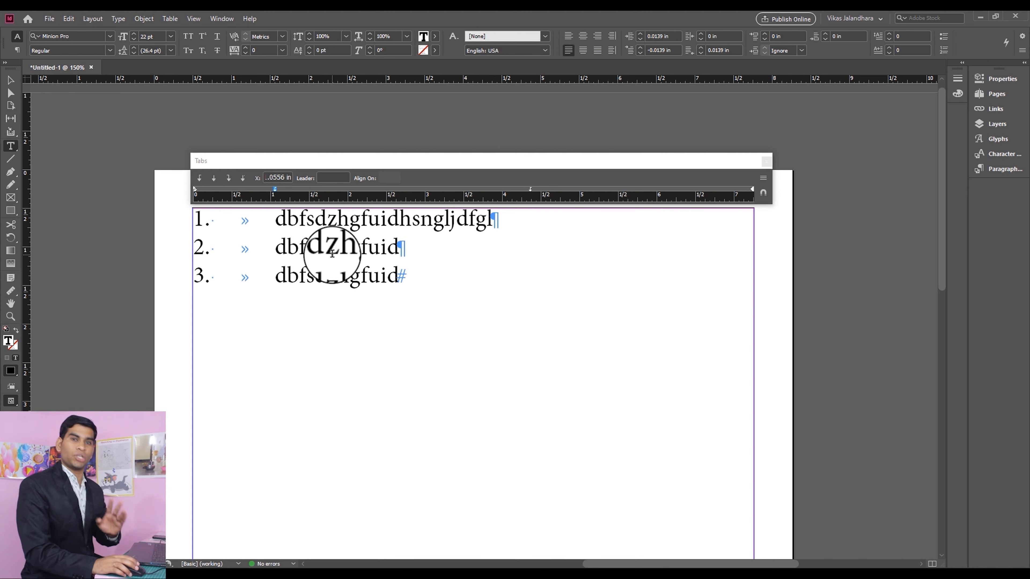
drag(557, 220, 439, 230)
click(540, 218)
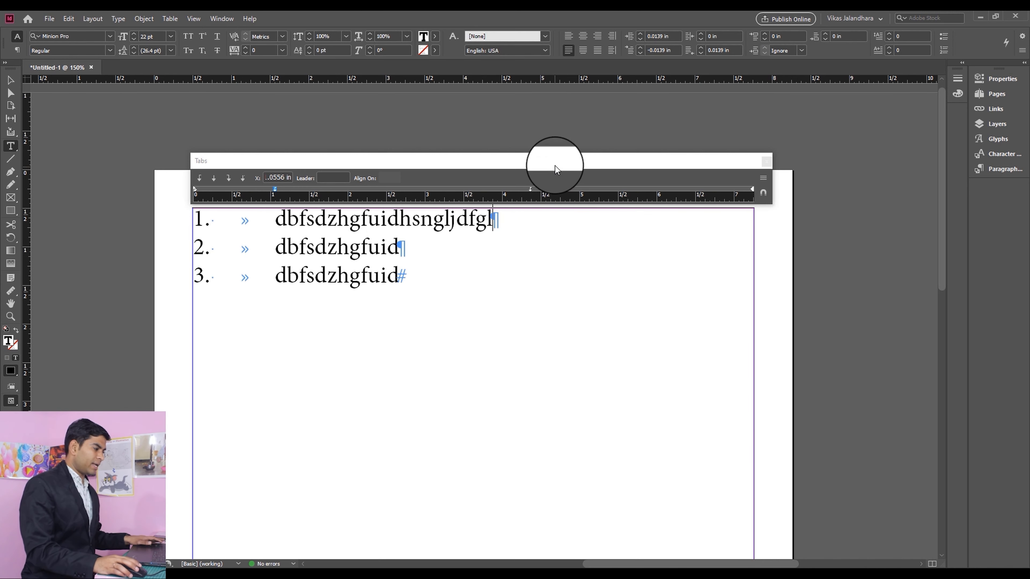
drag(555, 162, 553, 106)
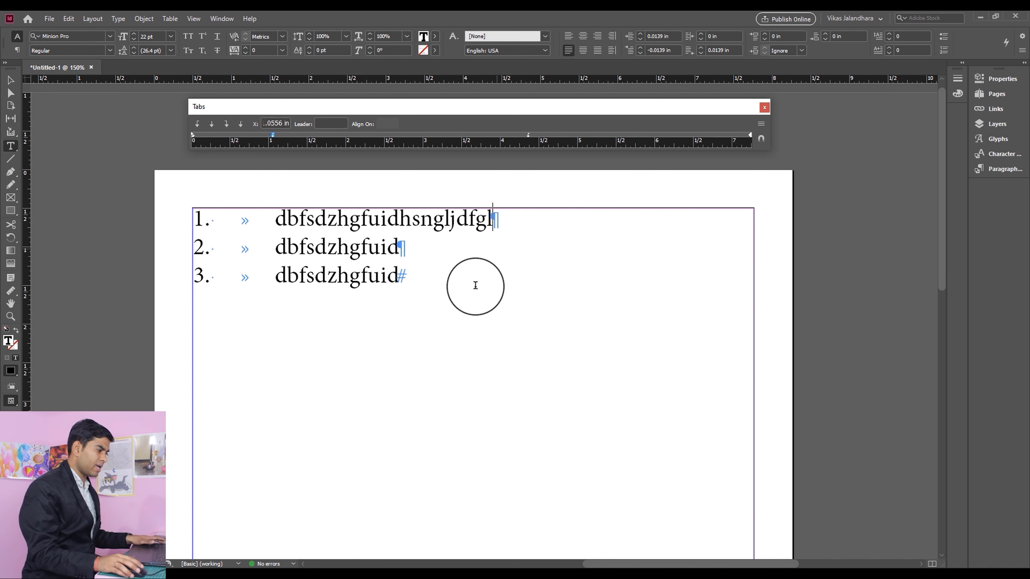
- Add the number 15 at the end of item 1 and insert a tab before it
click(525, 219)
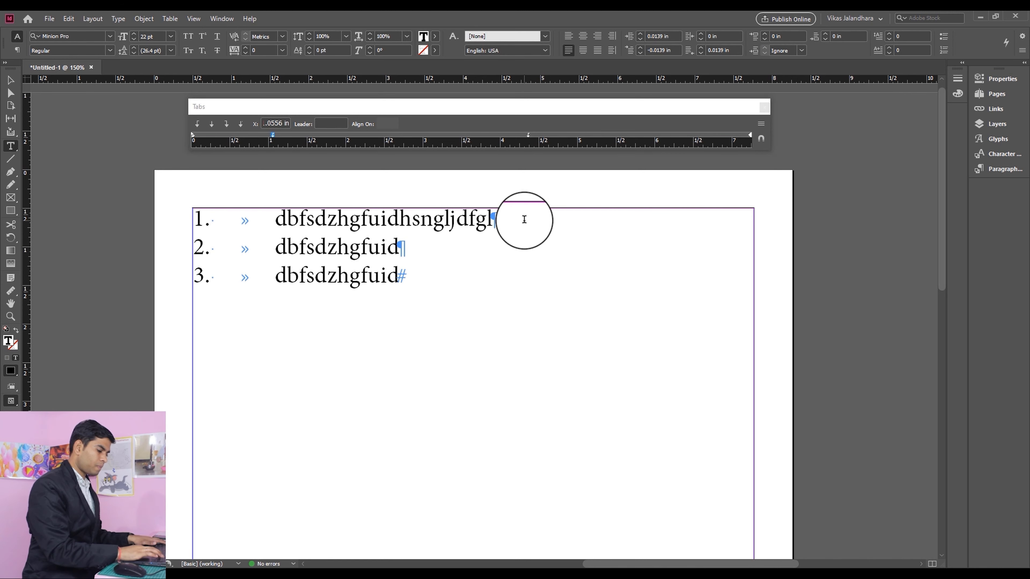
text(15)
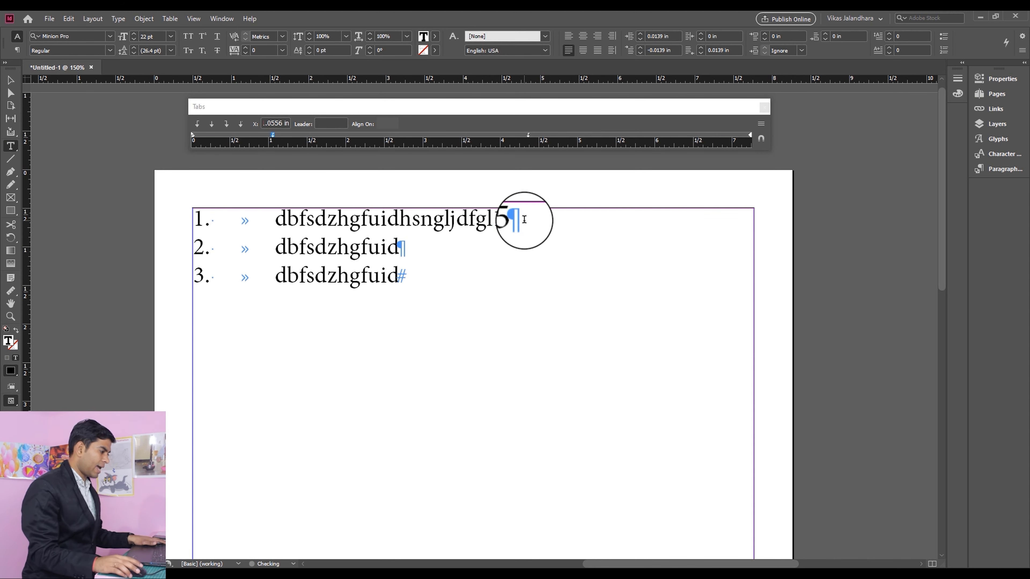
click(495, 216)
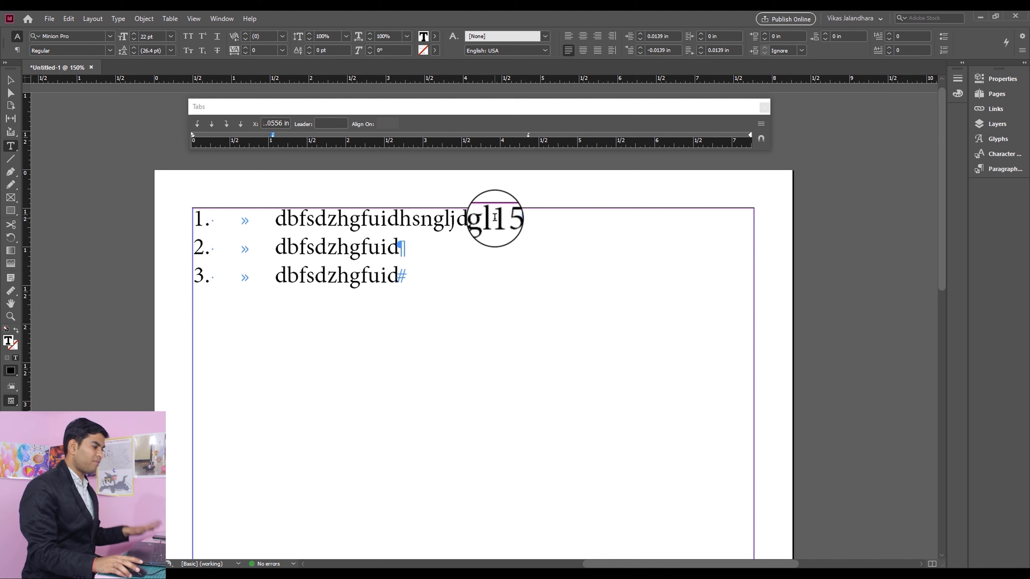
key(Tab)
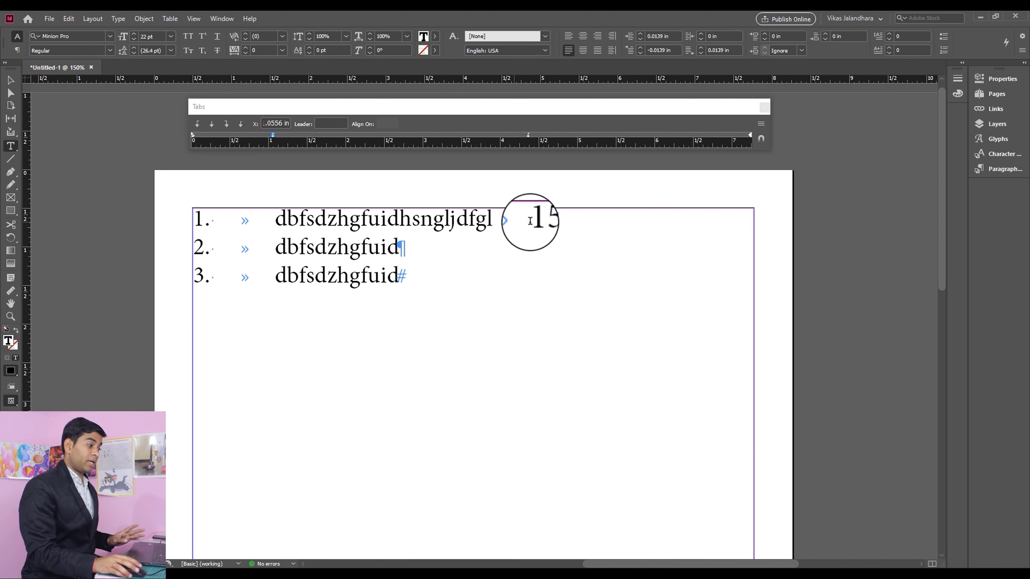
- Right-align item 1 so that the tabbed 15 sits at the right edge of the text frame
click(566, 217)
key(BackSpace)
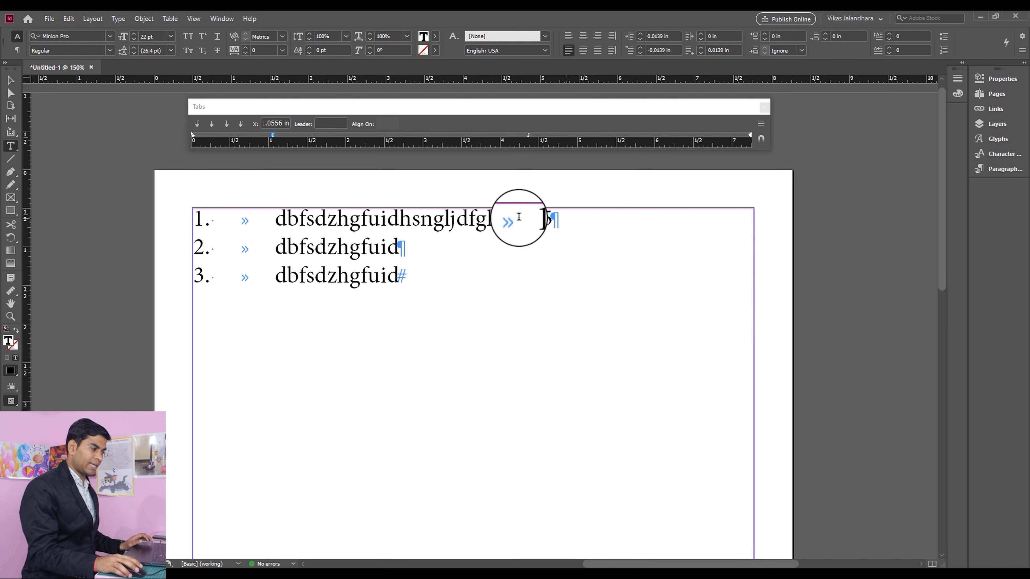
click(523, 219)
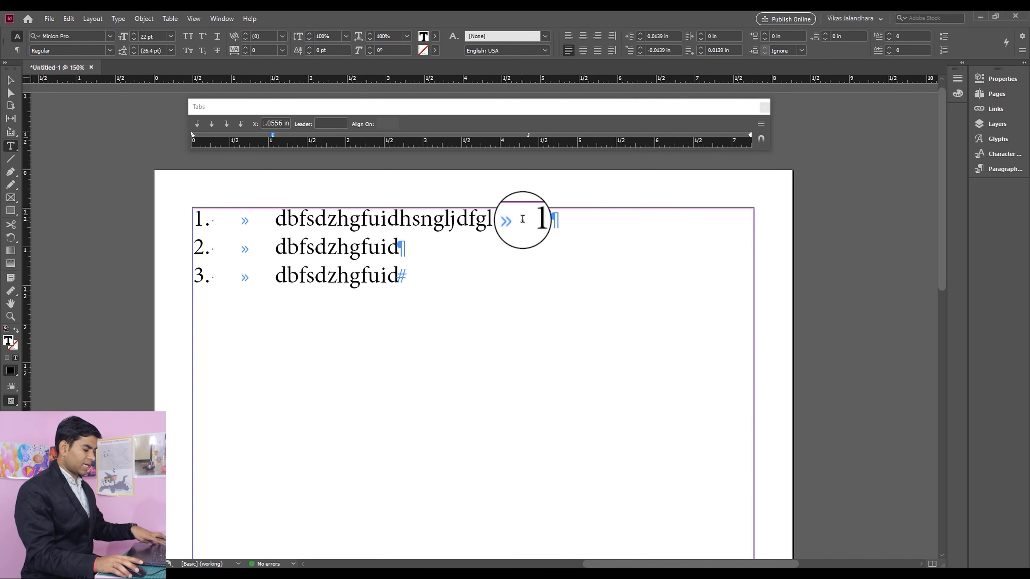
key(BackSpace)
key(shift+Tab)
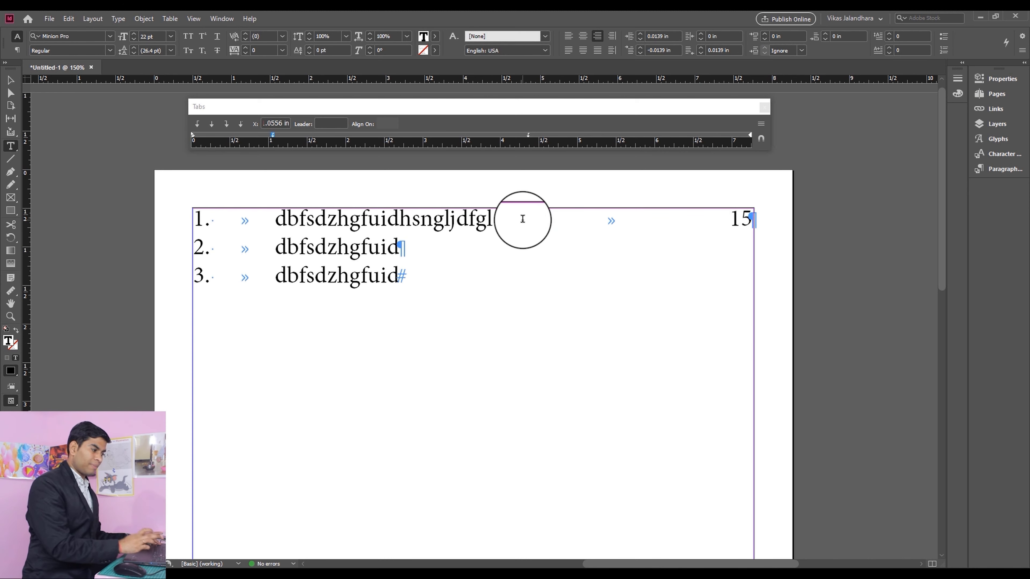
- Try centre alignment on item 1 and switch the paragraph back to right alignment
key(BackSpace)
key(Tab)
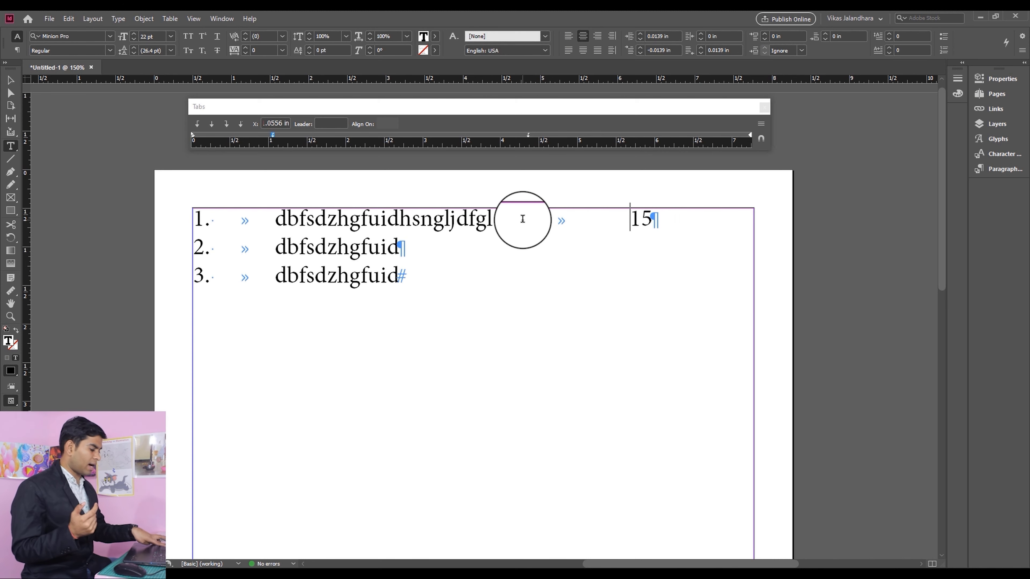
key(BackSpace)
key(shift+Tab)
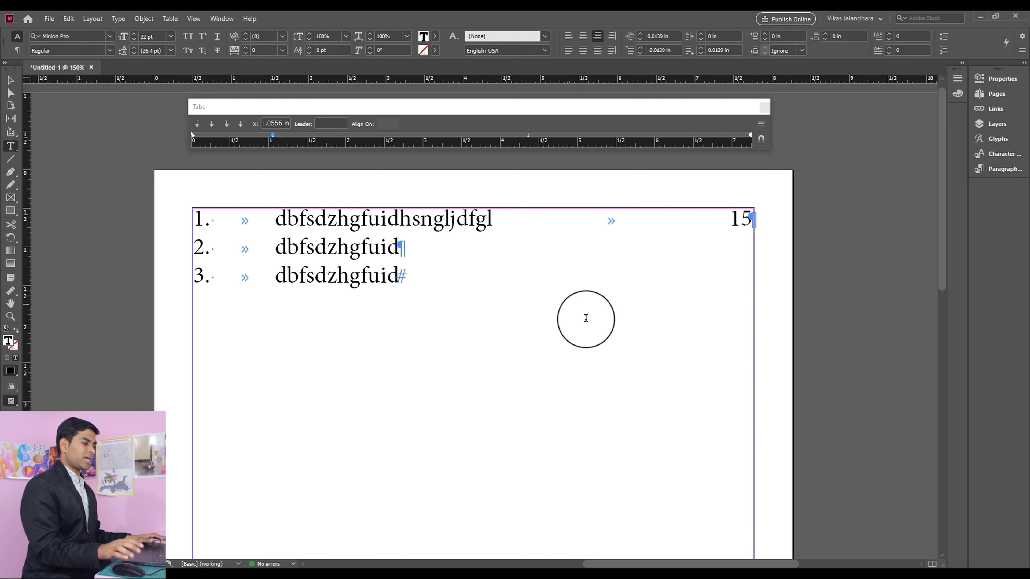
- Deselect the text, preview the page without hidden characters and guides, and return to the normal view
click(838, 237)
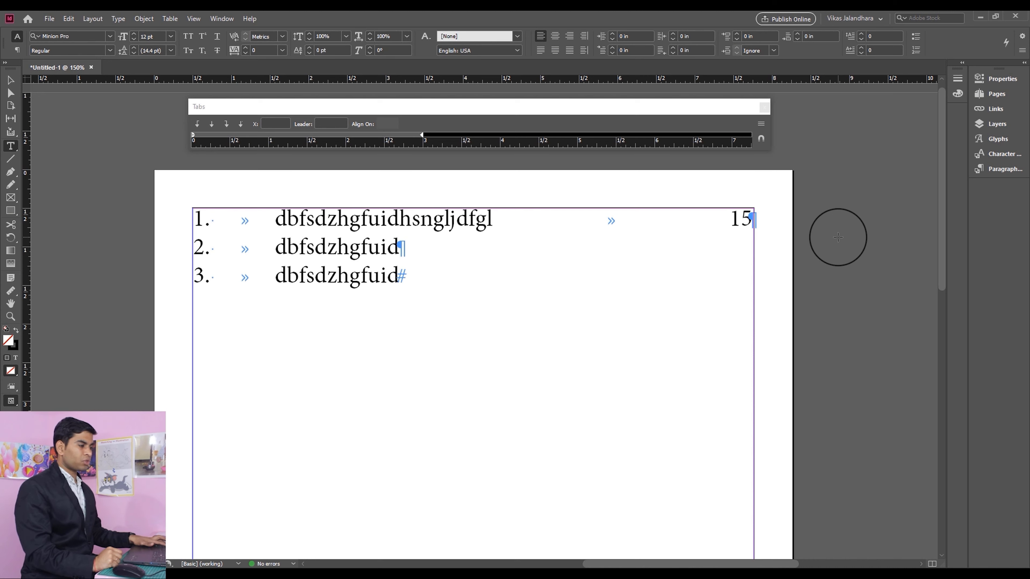
key(w)
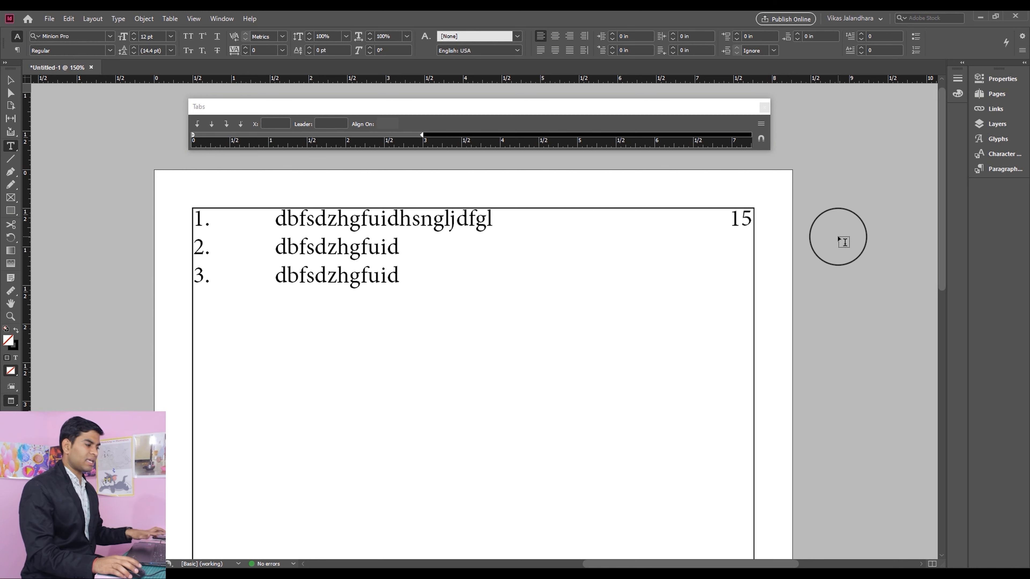
key(w)
- Give the second tab stop of item 1 a period leader, filling the gap before the 15 with dots
drag(687, 220, 593, 218)
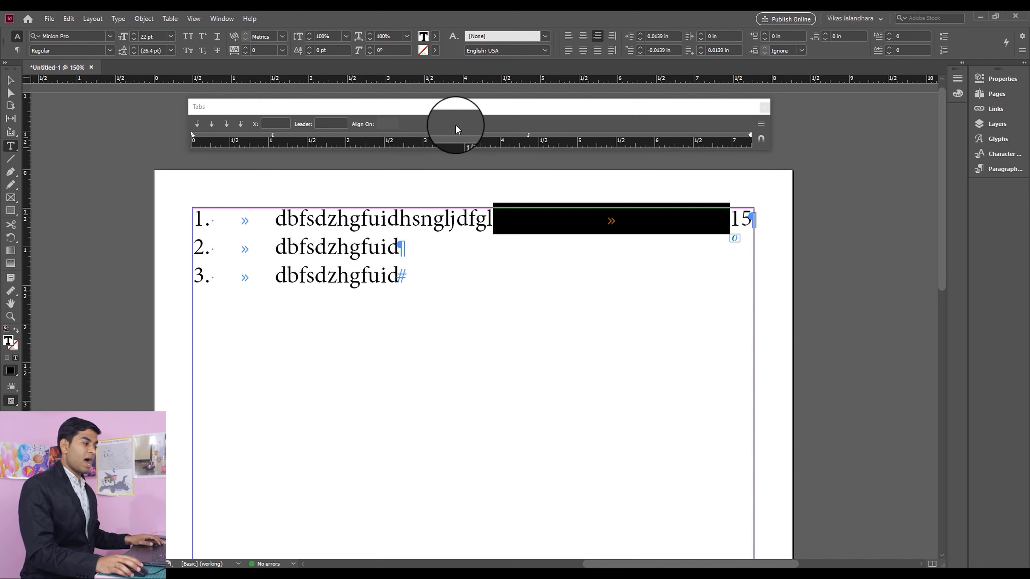
drag(480, 108, 479, 119)
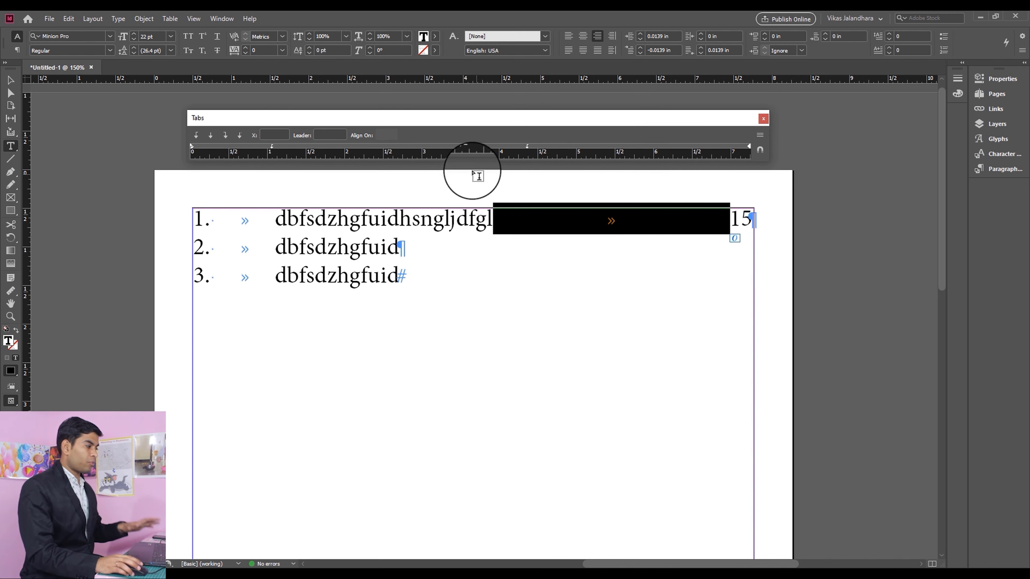
click(334, 134)
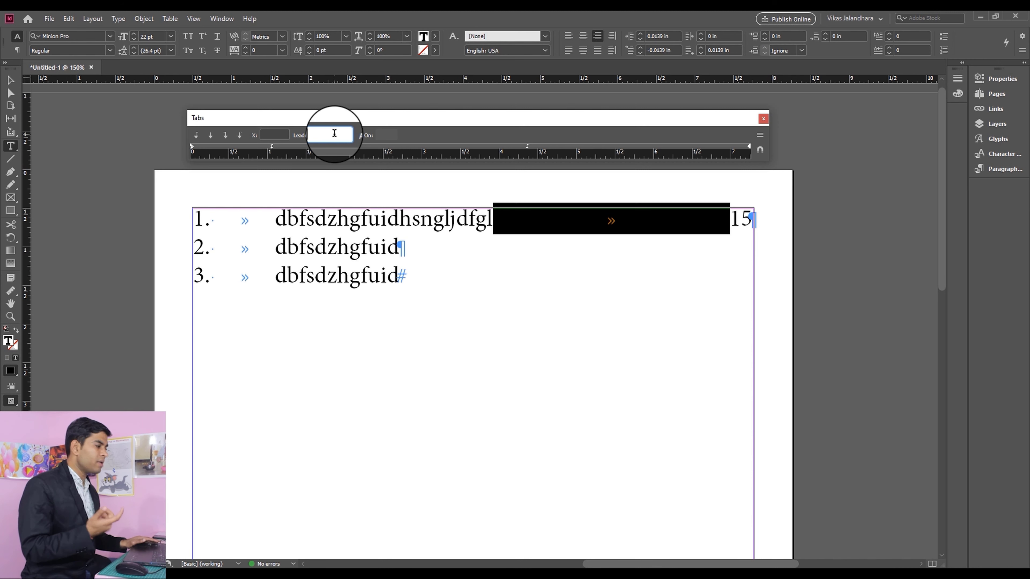
click(499, 276)
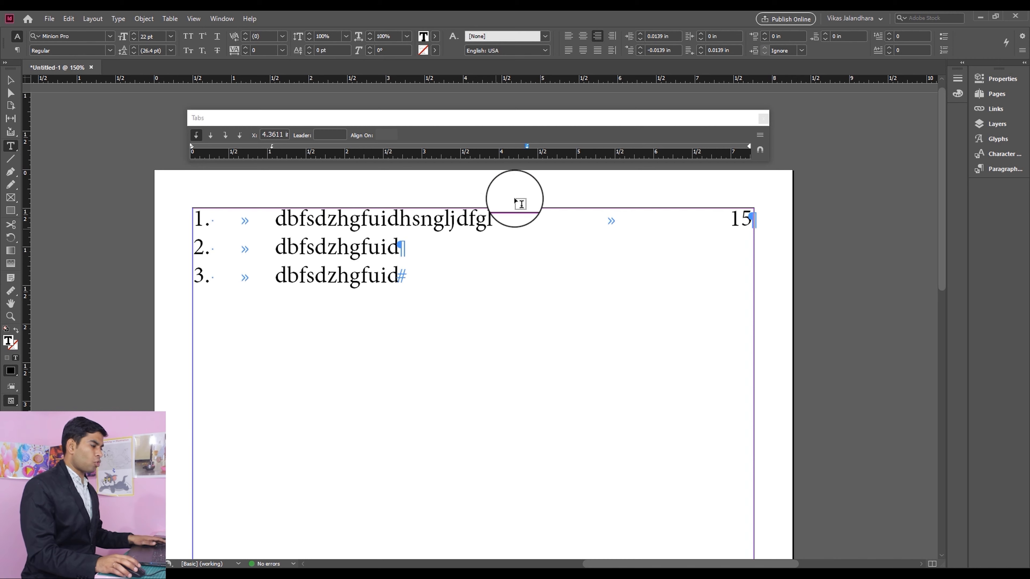
drag(580, 225, 754, 218)
click(639, 225)
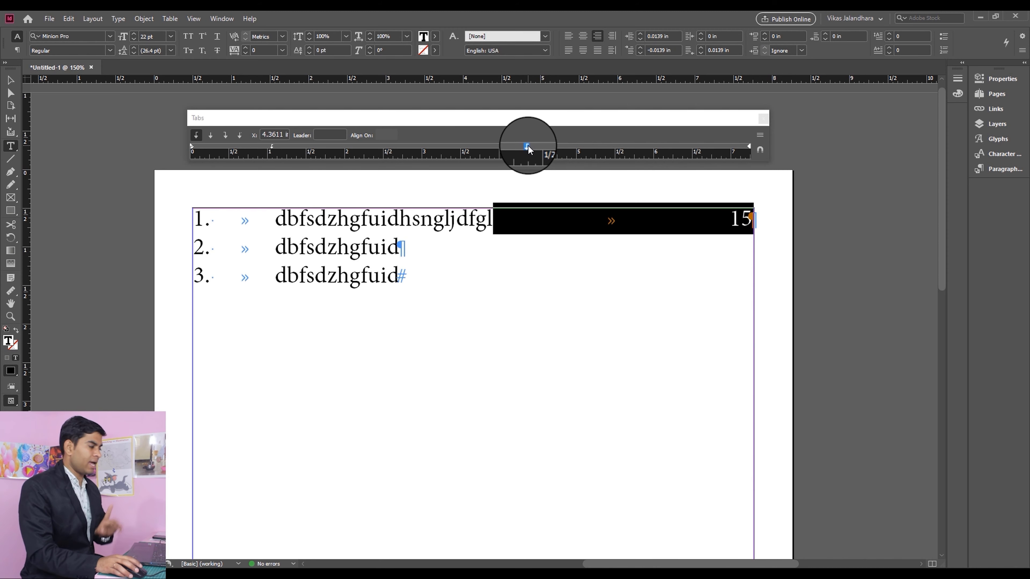
click(327, 133)
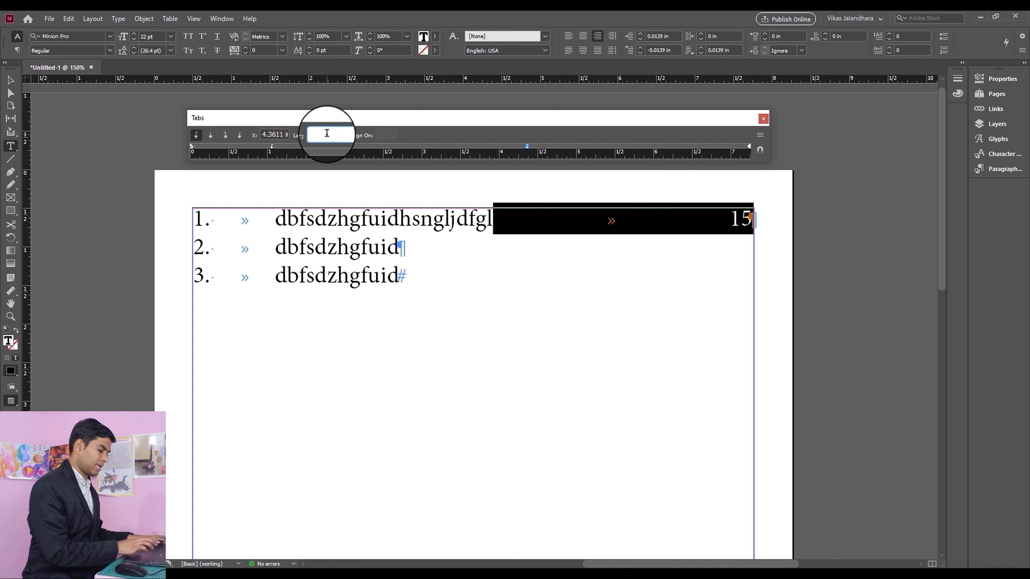
text(.)
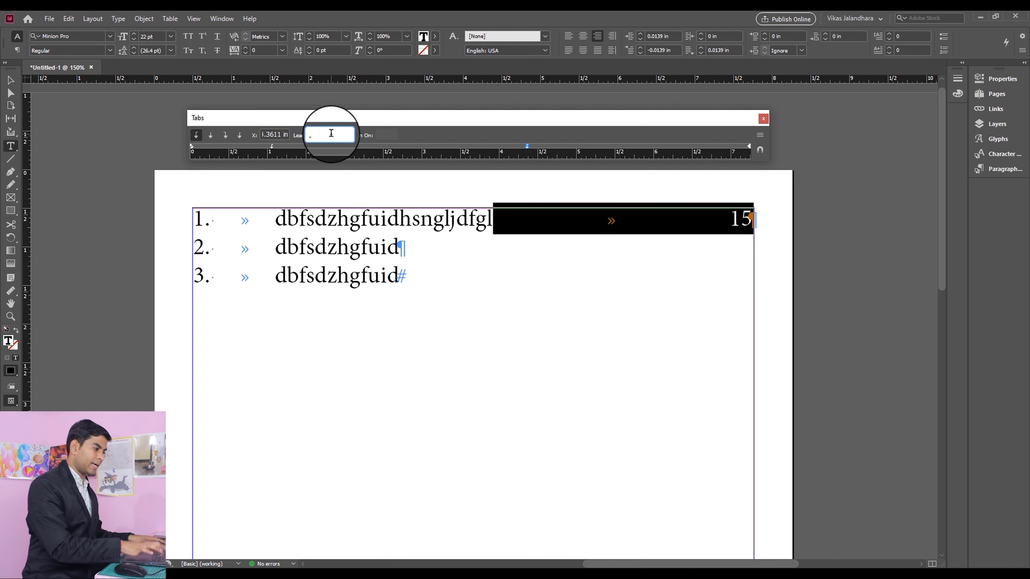
key(Return)
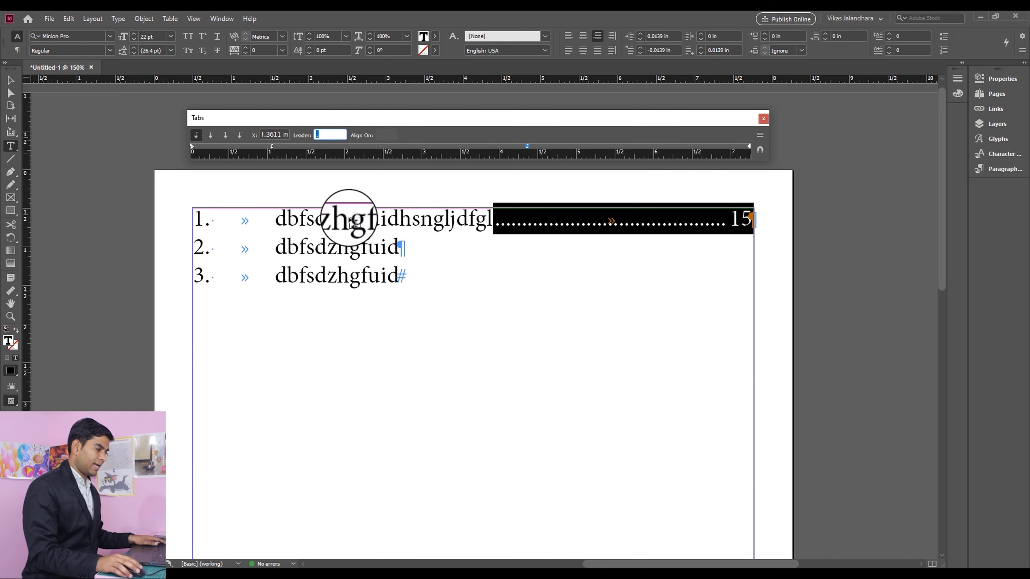
- Deselect the text and preview the page without hidden characters and guides
click(458, 297)
click(845, 302)
key(w)
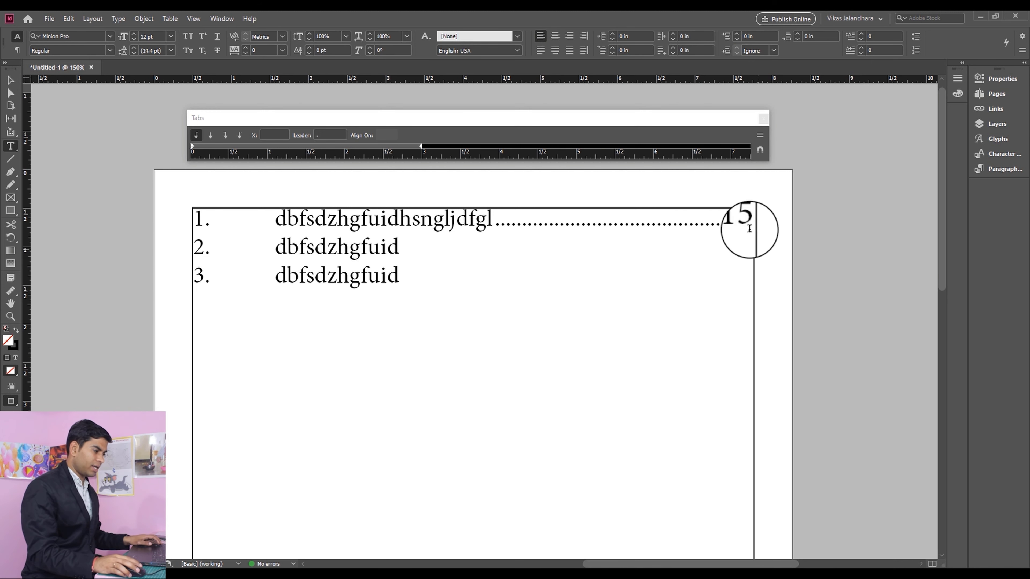
- Test the dot leader by adding the filler text "hgkdfslugfydsgfydf" after the 15 in item 1, and restore the line's ending to 15
click(749, 219)
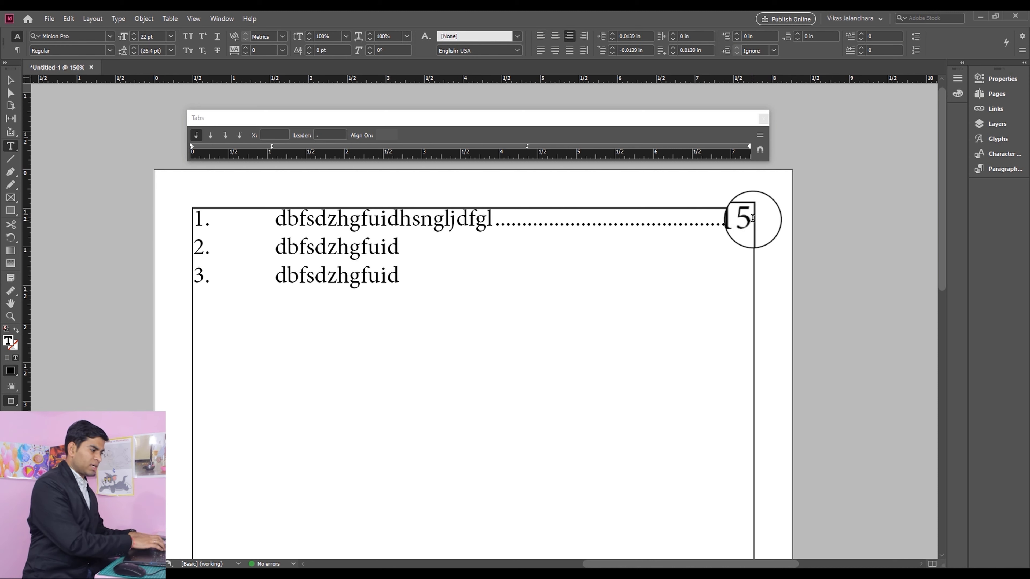
text(hgkdfslugfydsgfydf)
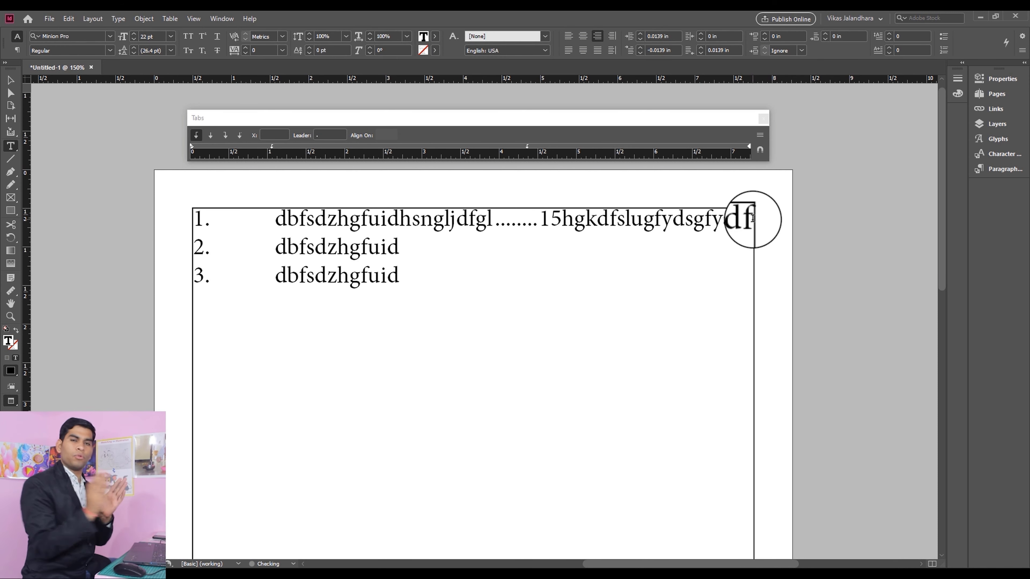
key(BackSpace)
key(BackSpace)
key(BackSpace)
key(BackSpace)
key(BackSpace)
key(BackSpace)
key(BackSpace)
key(BackSpace)
key(BackSpace)
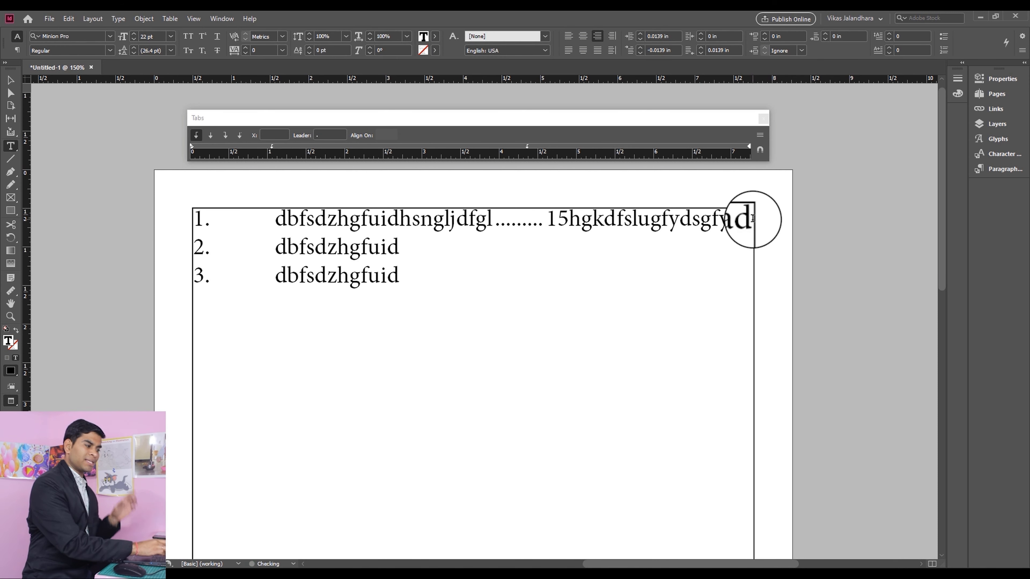
key(BackSpace)
key(BackSpace)
key(BackSpace)
key(BackSpace)
key(BackSpace)
key(BackSpace)
key(BackSpace)
key(BackSpace)
key(BackSpace)
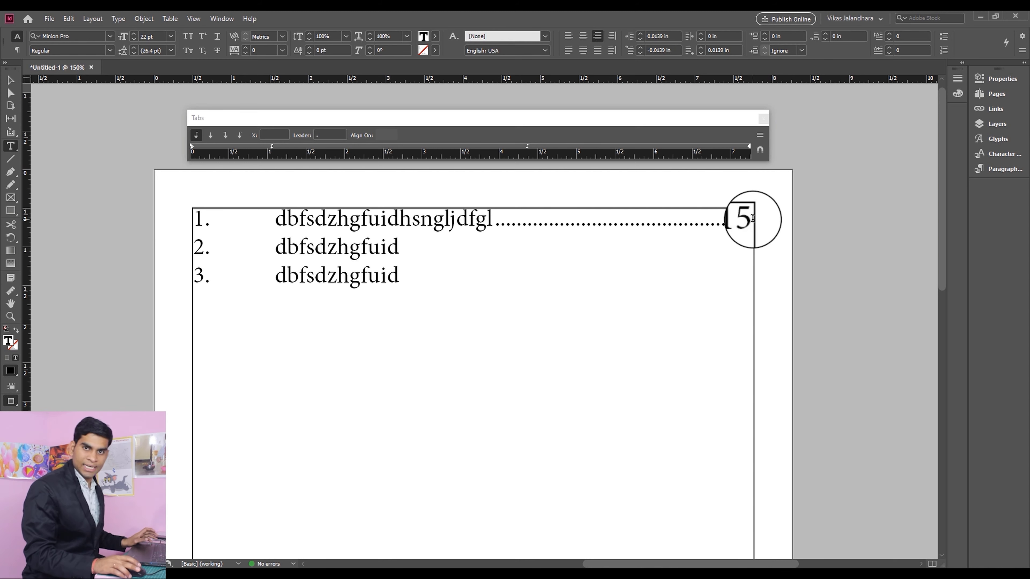
key(BackSpace)
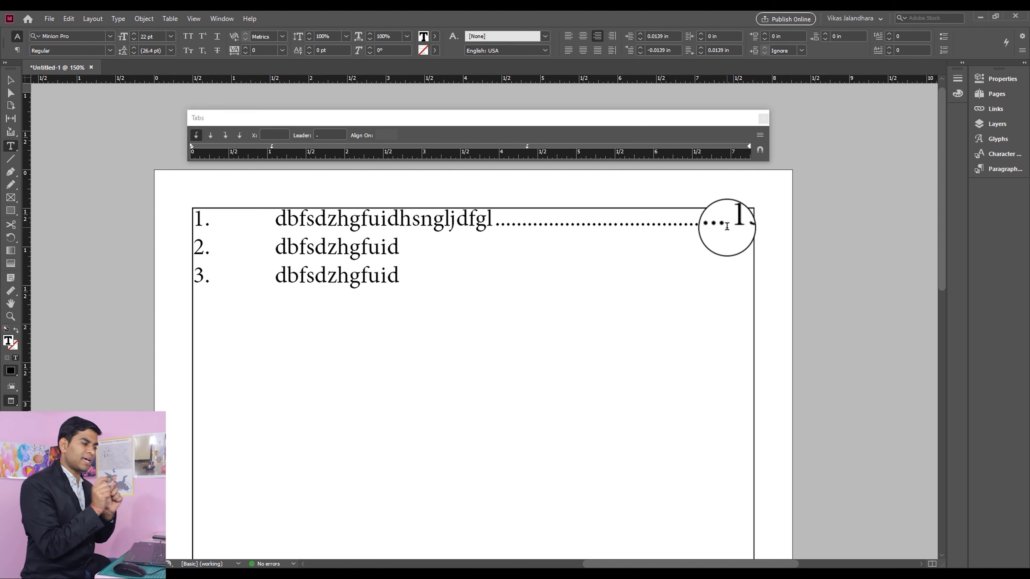
text(5)
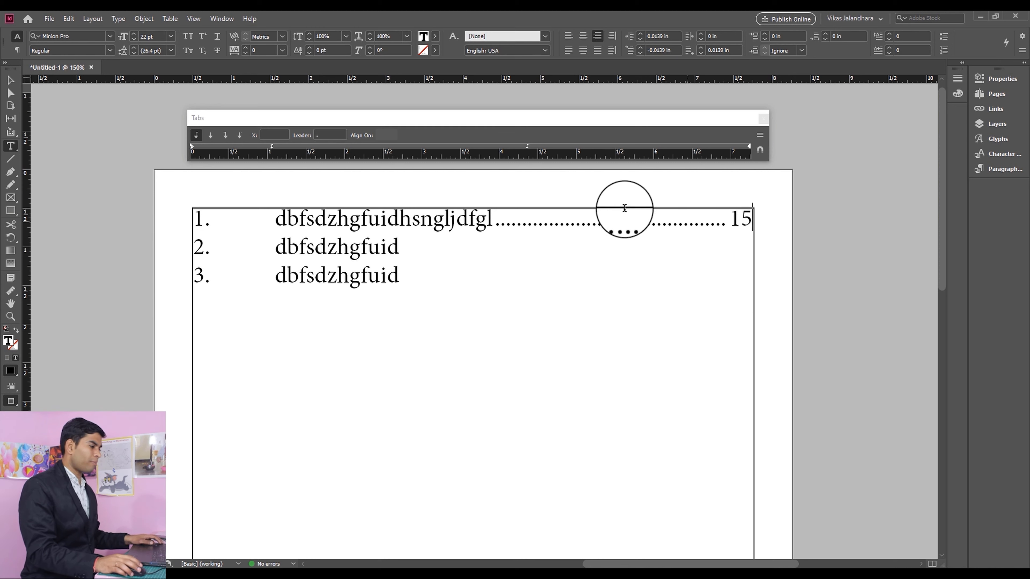
- Change the leader of item 1's second tab stop to a period with a space to spread the dots apart
drag(751, 222, 146, 202)
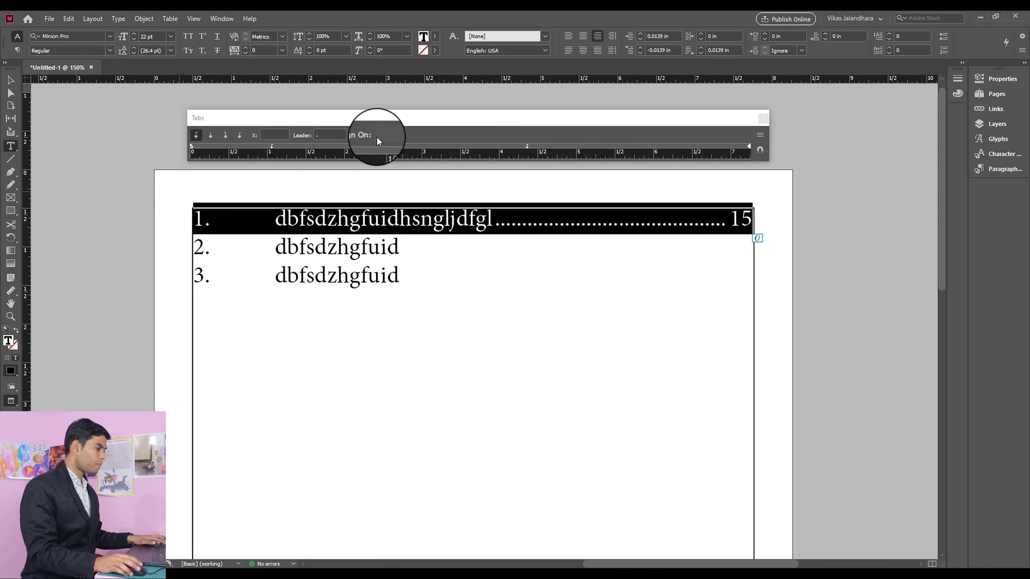
click(527, 147)
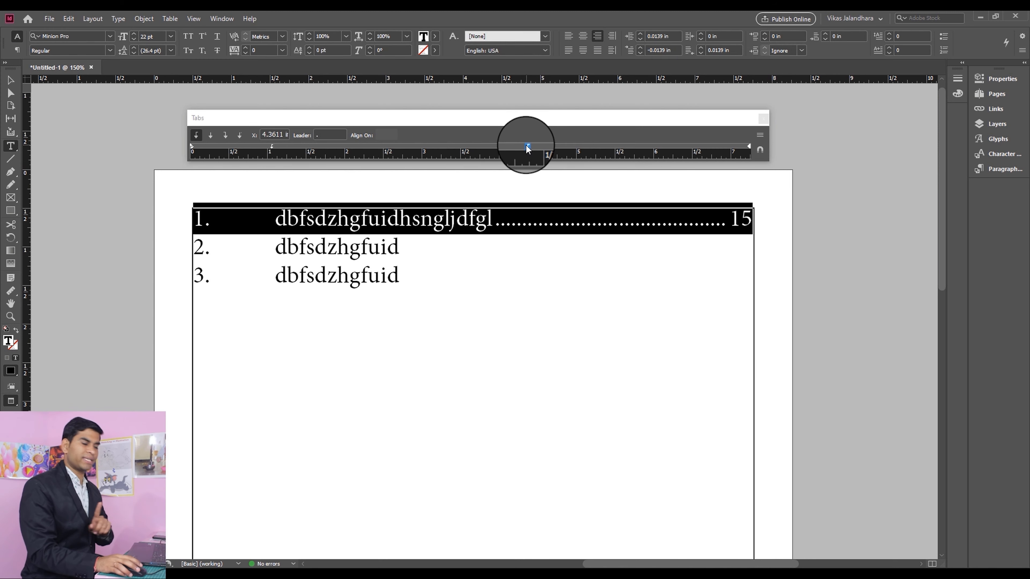
click(332, 134)
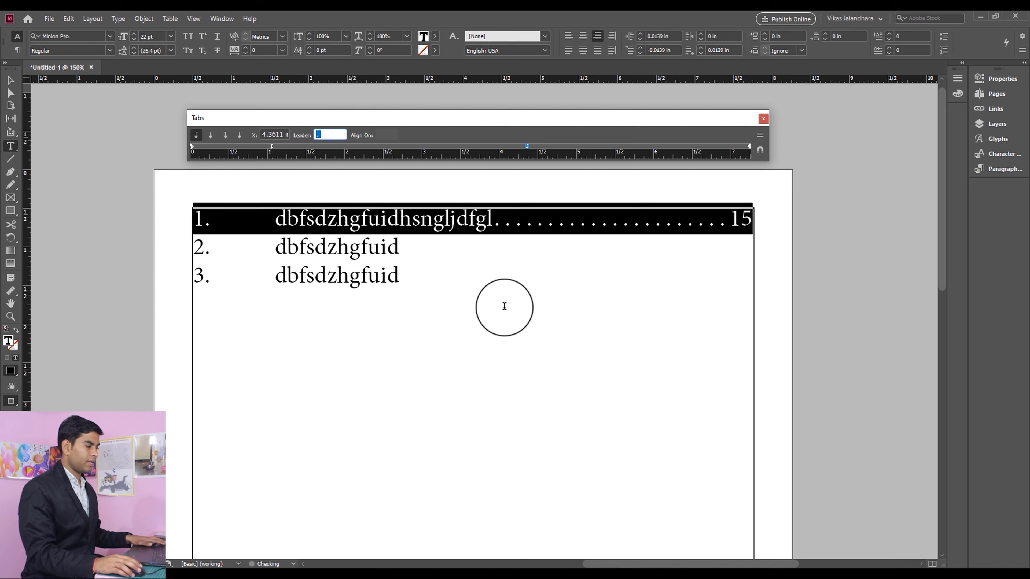
click(504, 302)
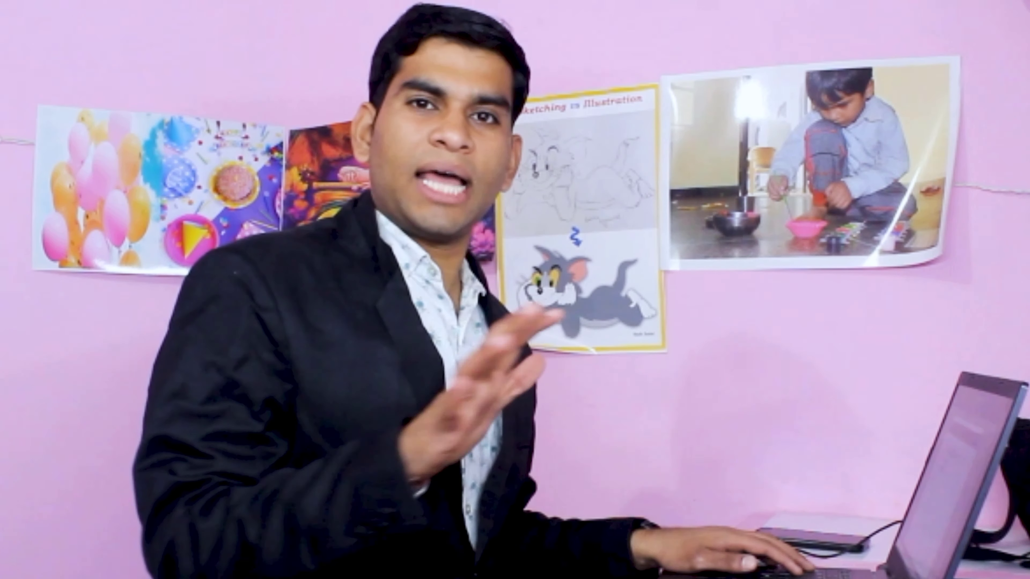